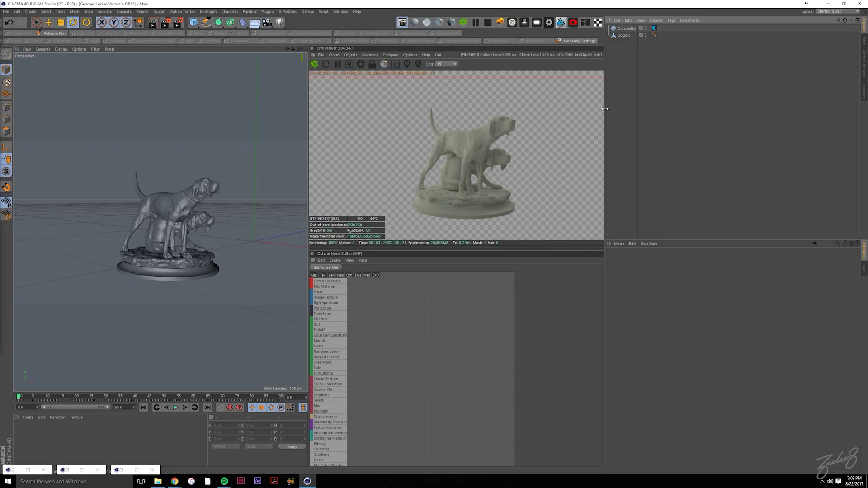
- Widen the Live Viewer and node editor area by narrowing the object and attribute managers
{"action": "left_click_drag", "start_coordinate": [606, 108], "coordinate": [650, 109]}
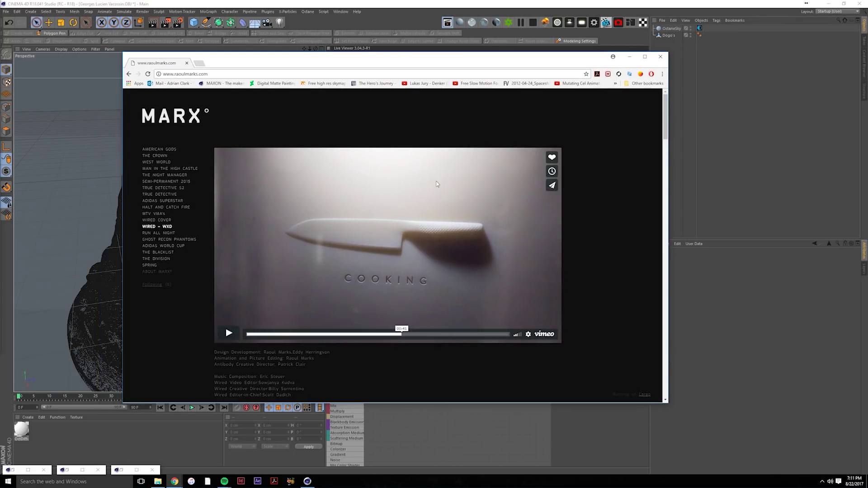
- In the browser, play the WIRED – WXD reference video from its start, pause it and skip to the Urban Planning shot
{"action": "left_click", "coordinate": [249, 337]}
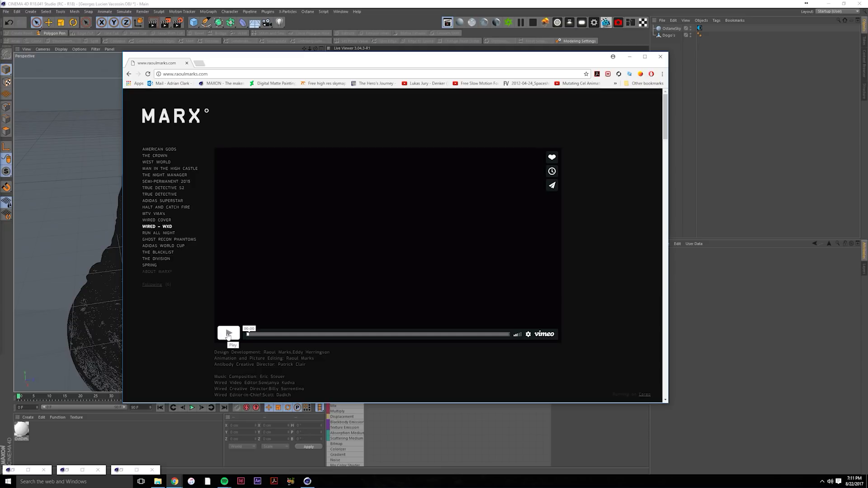
{"action": "left_click", "coordinate": [228, 335]}
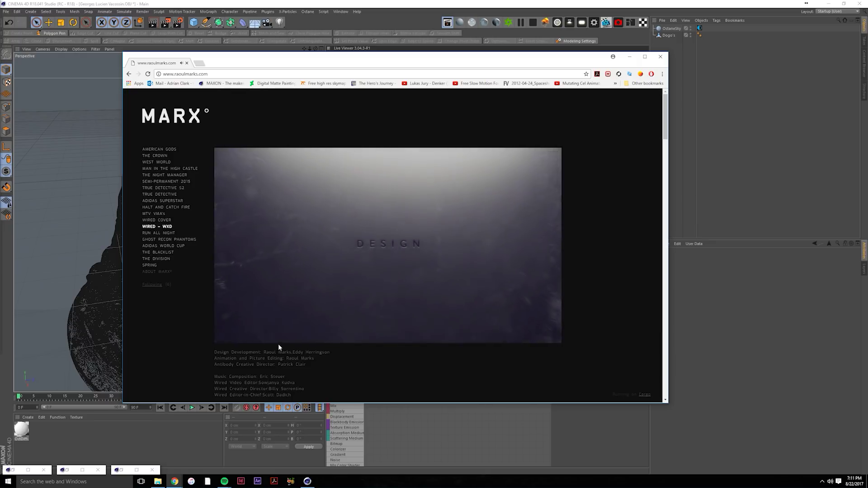
{"action": "mouse_move", "coordinate": [295, 336]}
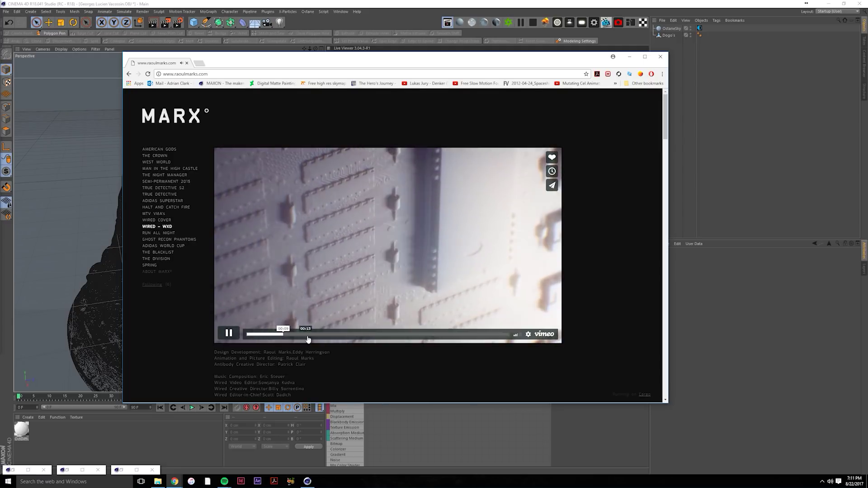
{"action": "left_click", "coordinate": [226, 336]}
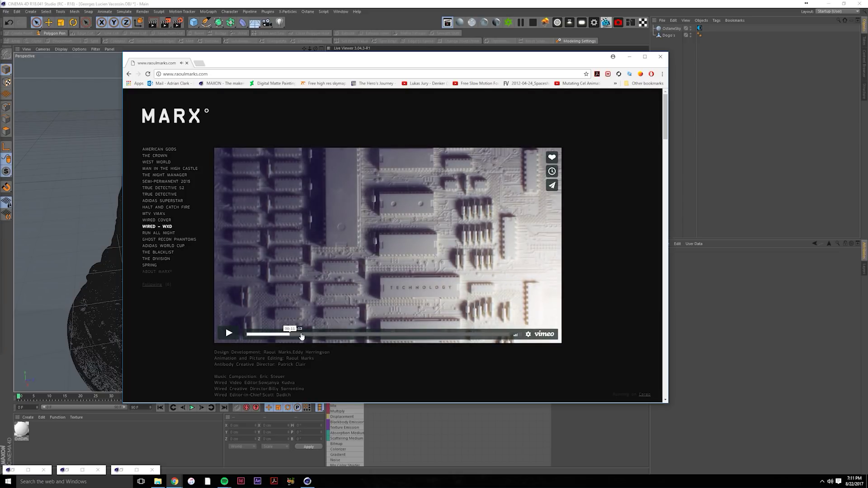
{"action": "left_click_drag", "start_coordinate": [301, 334], "coordinate": [315, 332]}
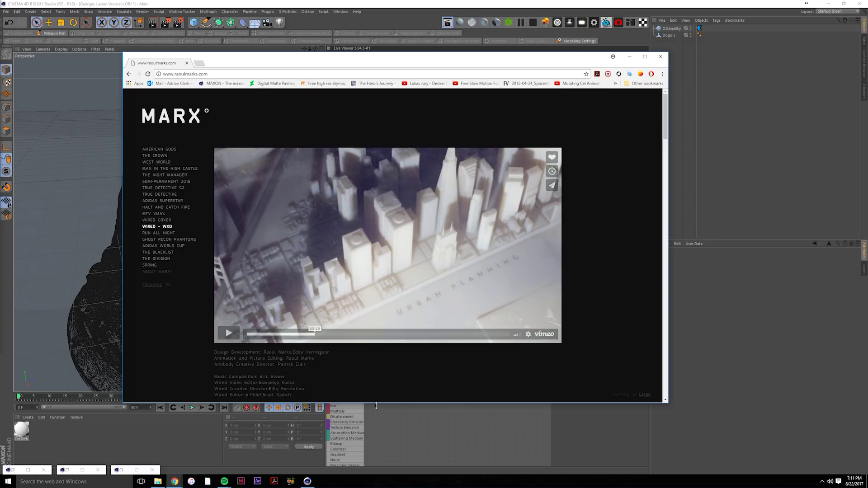
- Enlarge the browser window, resume the reference video and skip ahead to the white armchair shot
{"action": "left_click_drag", "start_coordinate": [124, 57], "coordinate": [72, 47]}
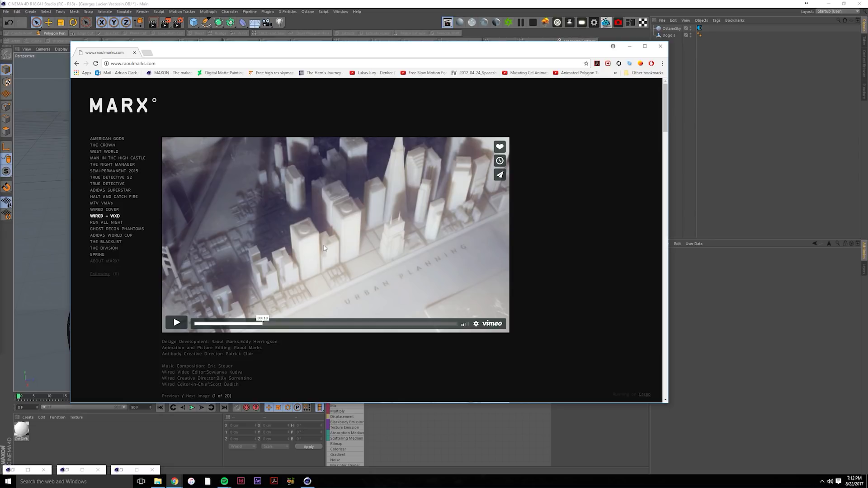
{"action": "left_click", "coordinate": [176, 322]}
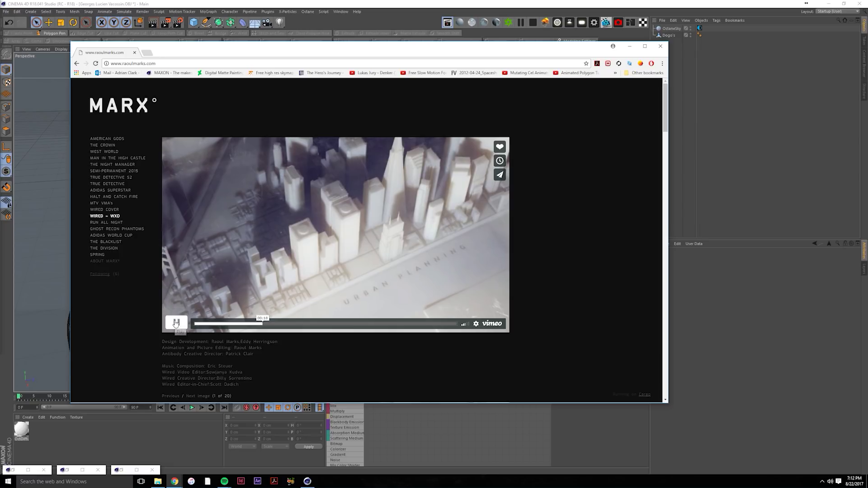
{"action": "left_click", "coordinate": [288, 324]}
{"action": "left_click", "coordinate": [319, 324]}
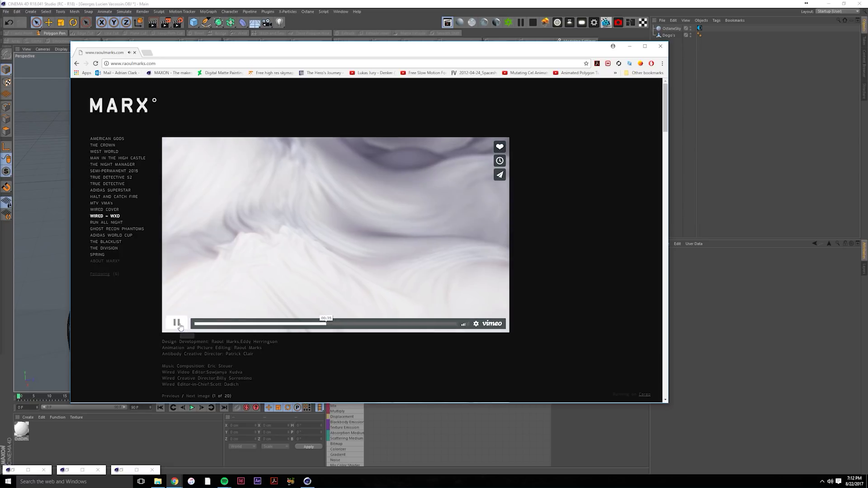
{"action": "left_click", "coordinate": [177, 324]}
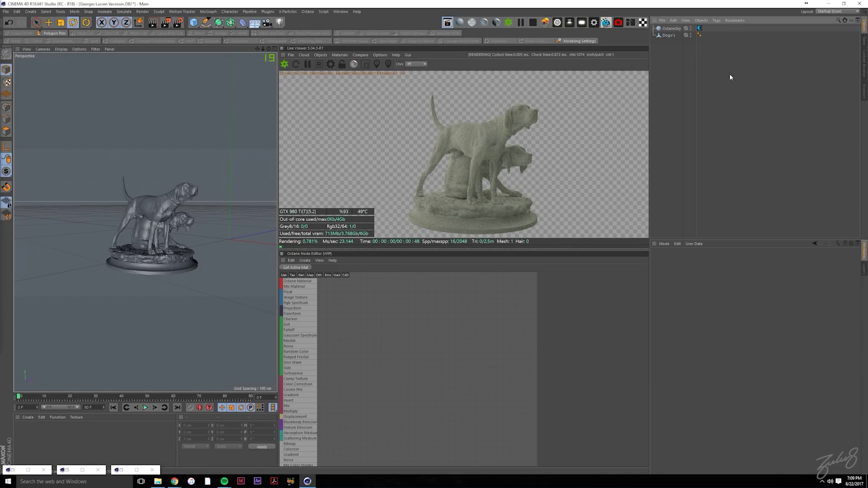
- In Cinema 4D, open the OctaneSky environment tag and examine its image texture
{"action": "left_click", "coordinate": [671, 28]}
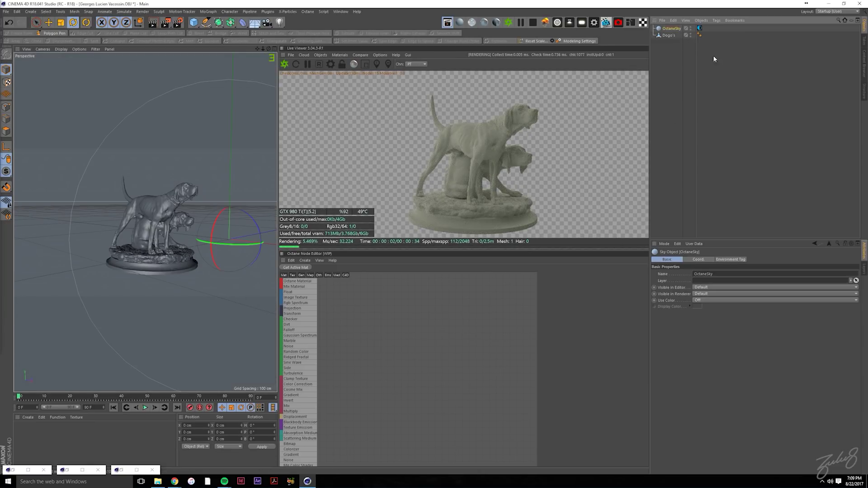
{"action": "left_click", "coordinate": [699, 28]}
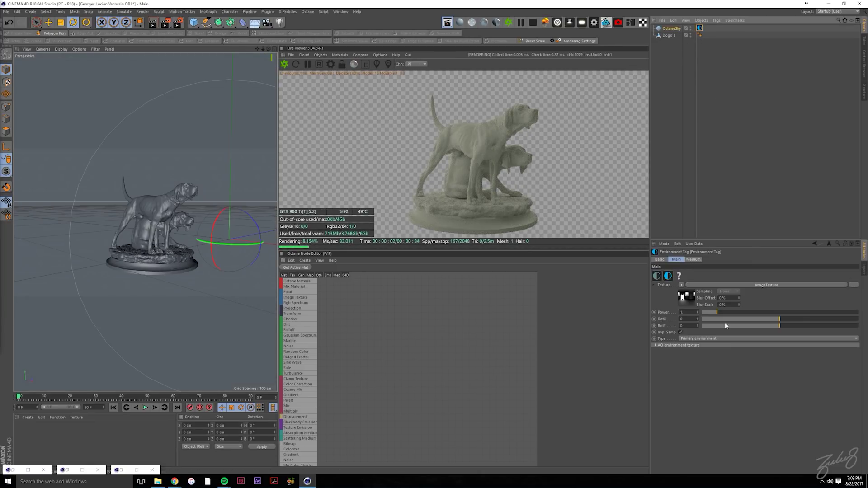
{"action": "left_click", "coordinate": [686, 299]}
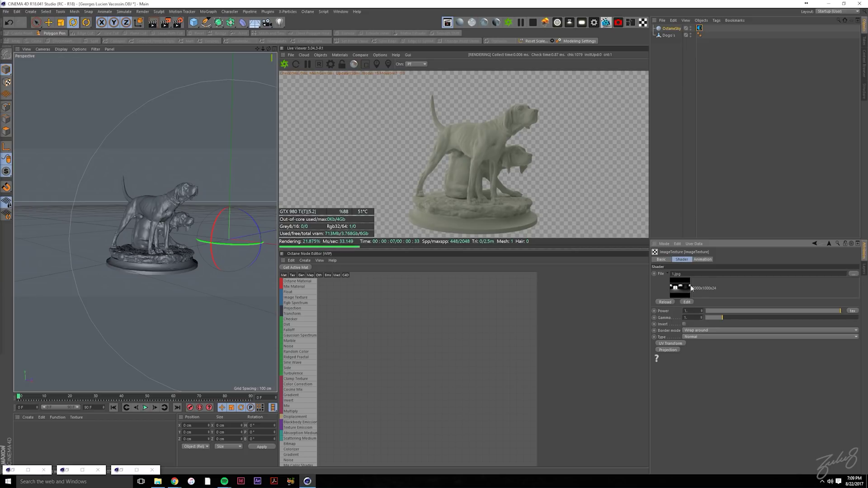
- Select the Dogo's object and switch the viewport display to shading with wireframe lines
{"action": "left_click", "coordinate": [668, 36]}
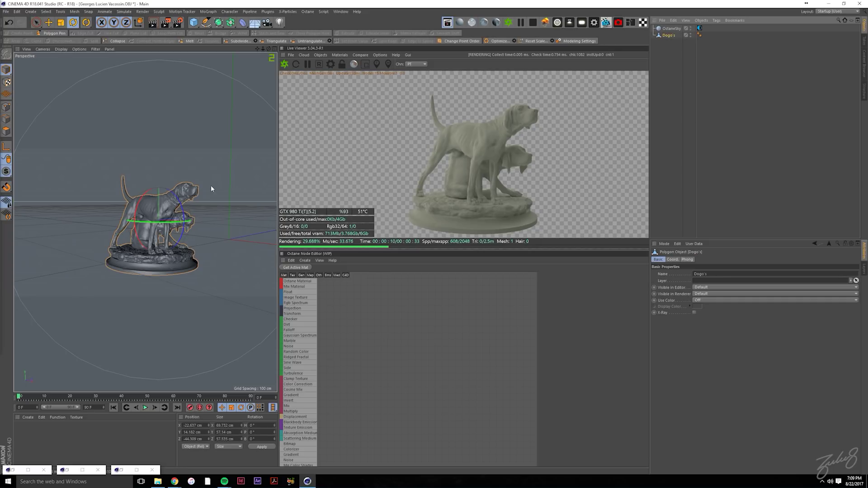
{"action": "left_click_drag", "start_coordinate": [178, 205], "coordinate": [134, 218], "text": "alt"}
{"action": "scroll", "coordinate": [209, 212], "scroll_direction": "up", "scroll_amount": 2}
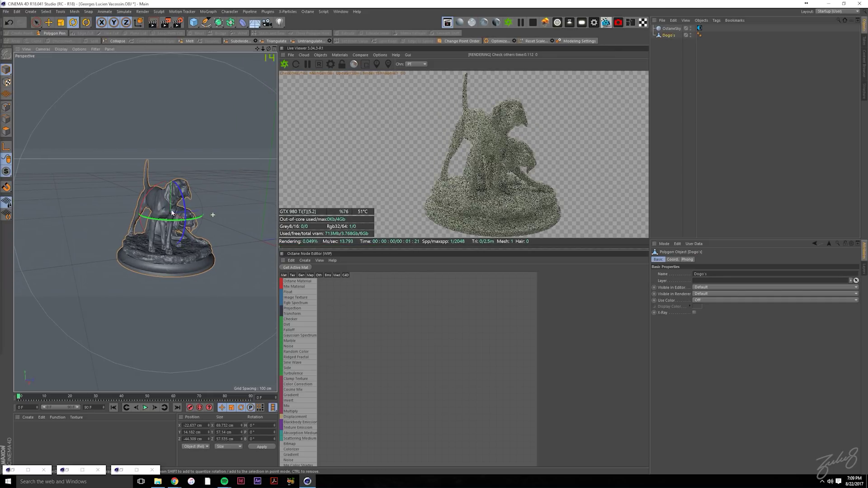
{"action": "right_click_drag", "start_coordinate": [209, 211], "coordinate": [174, 214], "text": "alt"}
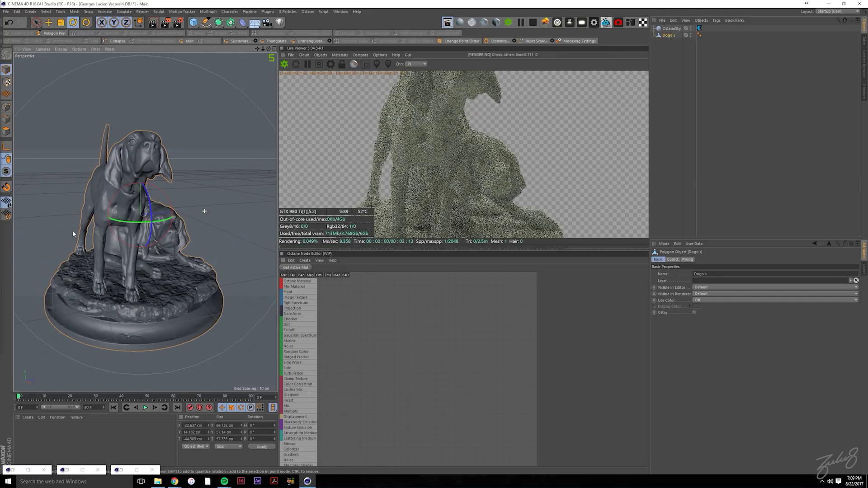
{"action": "left_click_drag", "start_coordinate": [73, 233], "coordinate": [91, 94], "text": "alt"}
{"action": "left_click", "coordinate": [61, 49]}
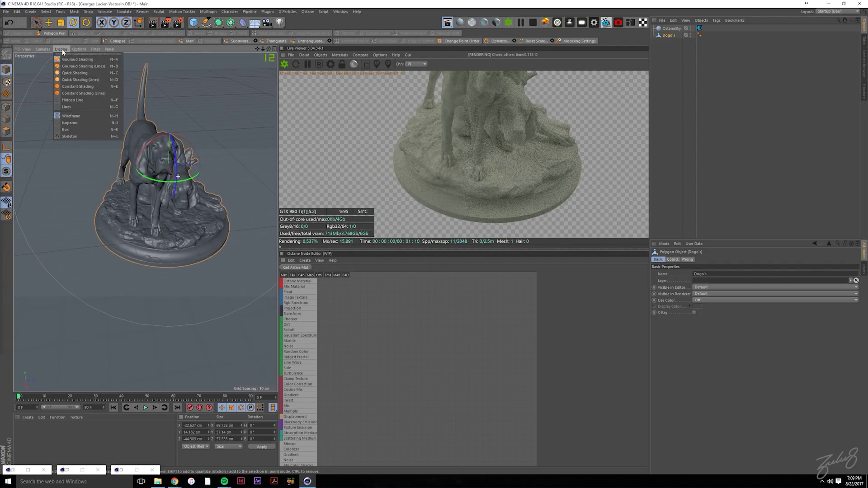
{"action": "left_click", "coordinate": [137, 141]}
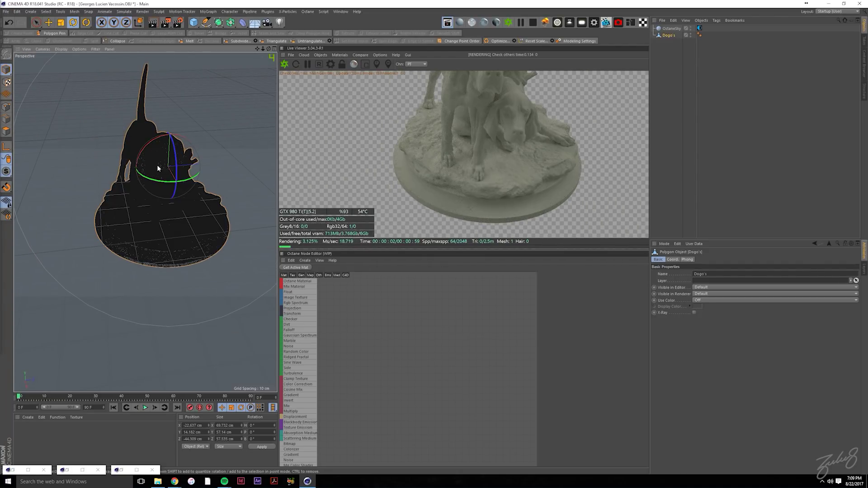
- Examine the dog statue's mesh density and render from several sides and up close
{"action": "key", "text": "space"}
{"action": "left_click", "coordinate": [230, 176]}
{"action": "left_click_drag", "start_coordinate": [165, 183], "coordinate": [92, 172], "text": "alt"}
{"action": "right_click_drag", "start_coordinate": [188, 184], "coordinate": [239, 190], "text": "alt"}
{"action": "left_click_drag", "start_coordinate": [169, 194], "coordinate": [209, 205], "text": "alt"}
{"action": "right_click_drag", "start_coordinate": [207, 204], "coordinate": [121, 188], "text": "alt"}
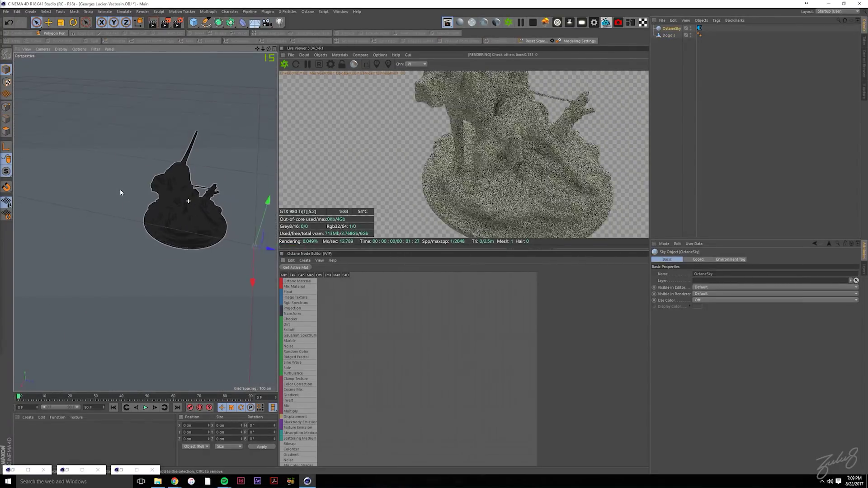
{"action": "left_click_drag", "start_coordinate": [122, 189], "coordinate": [155, 205], "text": "alt"}
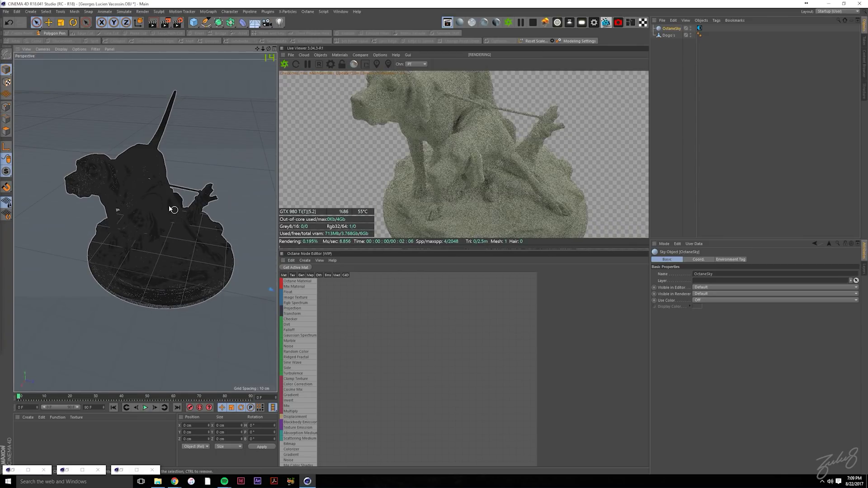
{"action": "right_click_drag", "start_coordinate": [156, 204], "coordinate": [207, 207], "text": "alt"}
{"action": "left_click_drag", "start_coordinate": [171, 204], "coordinate": [184, 156], "text": "alt"}
{"action": "right_click_drag", "start_coordinate": [184, 155], "coordinate": [170, 203], "text": "alt"}
{"action": "left_click_drag", "start_coordinate": [170, 204], "coordinate": [194, 191], "text": "alt"}
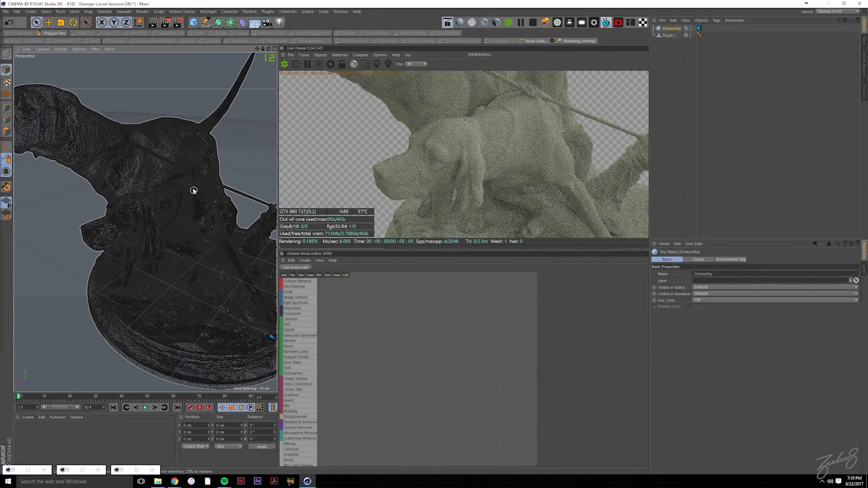
{"action": "left_click_drag", "start_coordinate": [252, 172], "coordinate": [199, 183], "text": "alt"}
- Deselect all objects and widen the perspective viewport beside the Live Viewer
{"action": "left_click", "coordinate": [782, 120]}
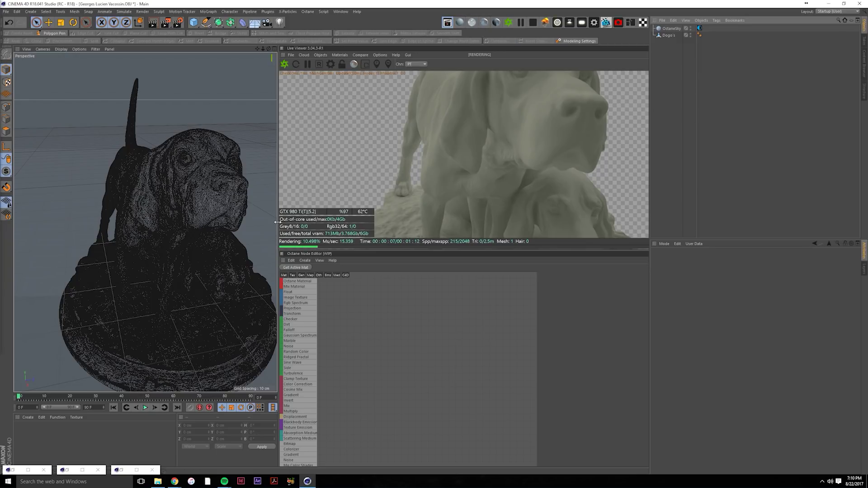
{"action": "left_click_drag", "start_coordinate": [278, 219], "coordinate": [343, 207]}
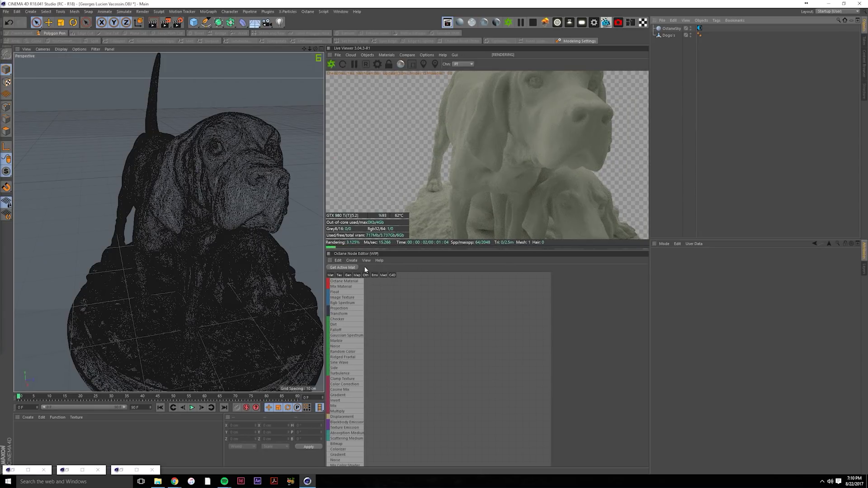
{"action": "left_click", "coordinate": [450, 299]}
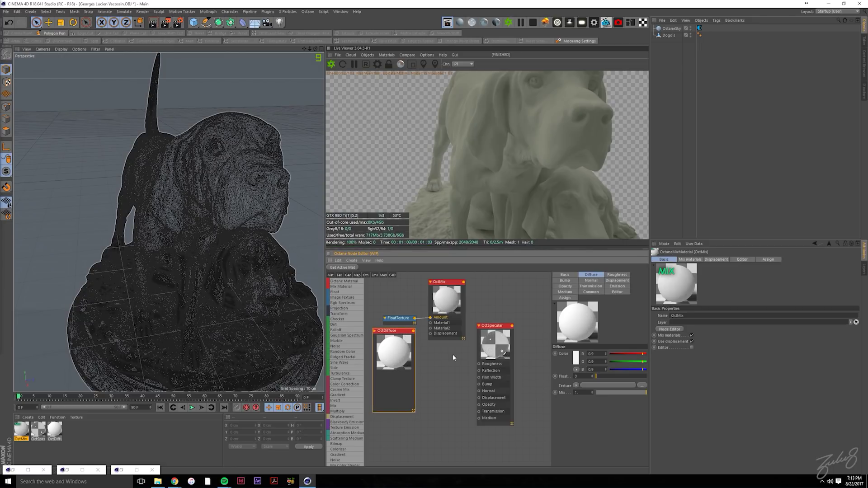
{"action": "left_click", "coordinate": [453, 357]}
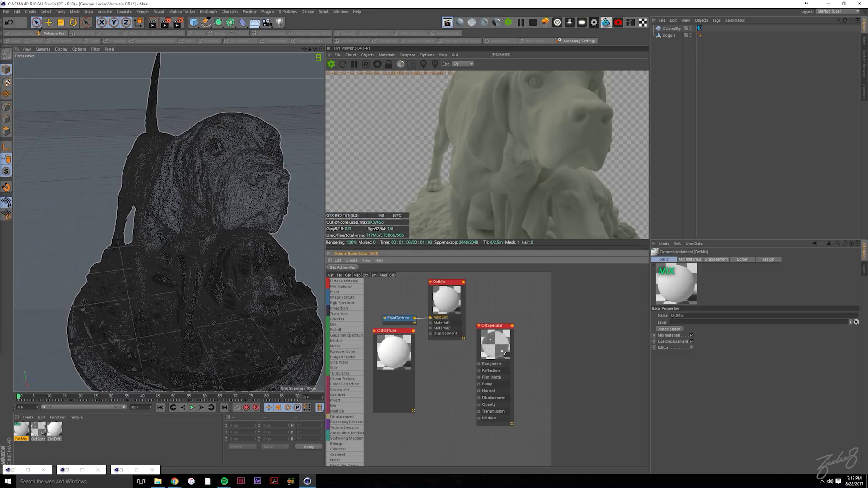
- Place the FloatTexture and OctDiffuse nodes beside the OctMix node in the Octane Node Editor
{"action": "left_click", "coordinate": [448, 299]}
{"action": "left_click_drag", "start_coordinate": [405, 317], "coordinate": [445, 309]}
{"action": "left_click", "coordinate": [446, 311]}
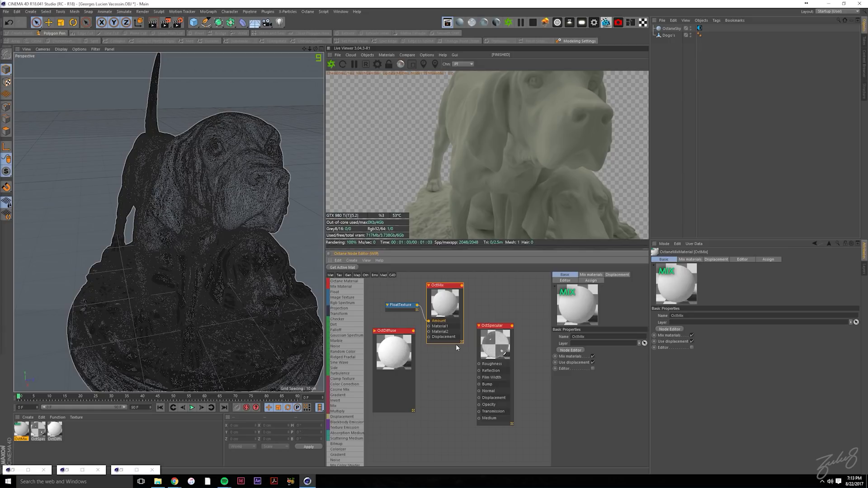
{"action": "left_click", "coordinate": [393, 350]}
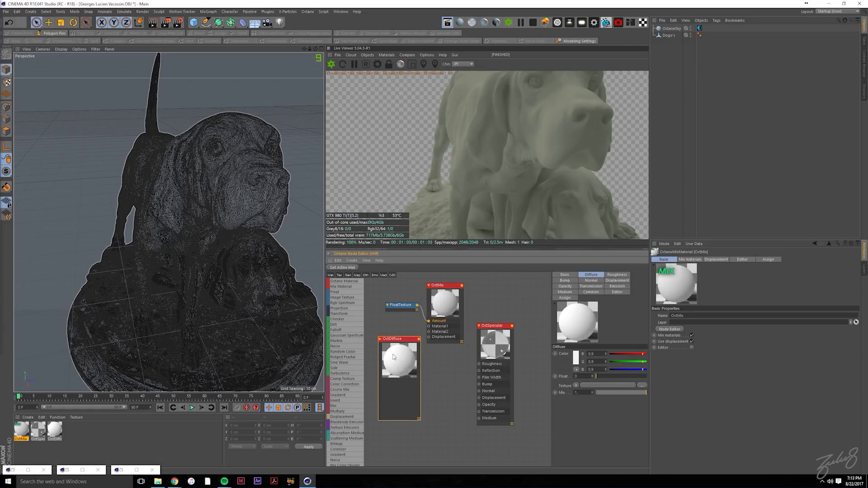
{"action": "left_click_drag", "start_coordinate": [400, 360], "coordinate": [389, 361]}
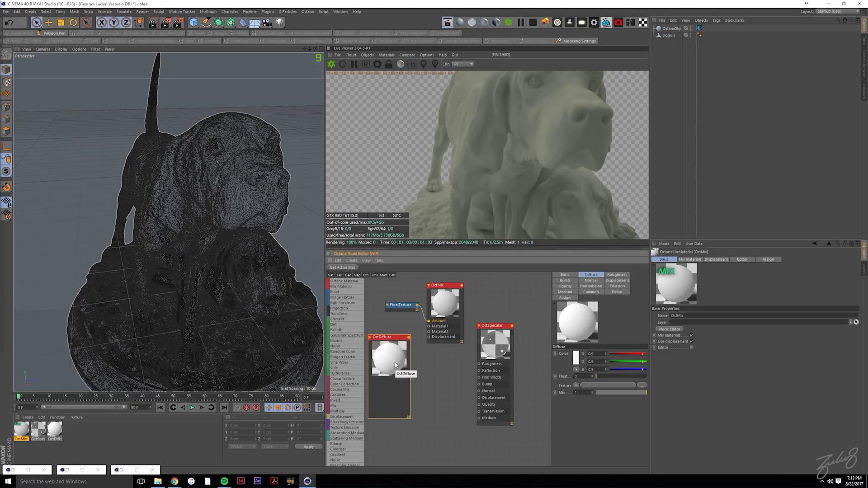
{"action": "mouse_move", "coordinate": [400, 357]}
{"action": "left_mouse_down"}
{"action": "mouse_move", "coordinate": [389, 357]}
{"action": "mouse_move", "coordinate": [395, 349]}
{"action": "left_mouse_up"}
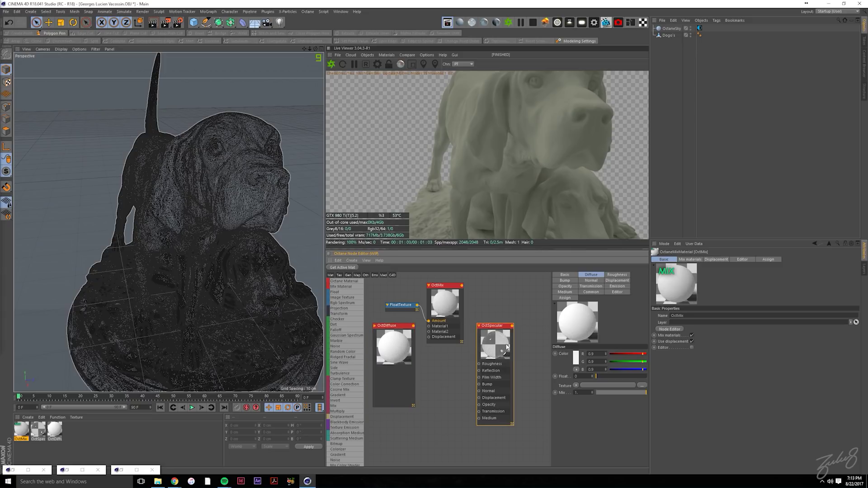
- Resize the OctDiffuse node taller and position it below the FloatTexture node
{"action": "left_click_drag", "start_coordinate": [410, 406], "coordinate": [404, 460]}
{"action": "left_click_drag", "start_coordinate": [388, 398], "coordinate": [393, 385]}
{"action": "left_click_drag", "start_coordinate": [411, 450], "coordinate": [417, 426]}
{"action": "left_click_drag", "start_coordinate": [399, 341], "coordinate": [405, 366]}
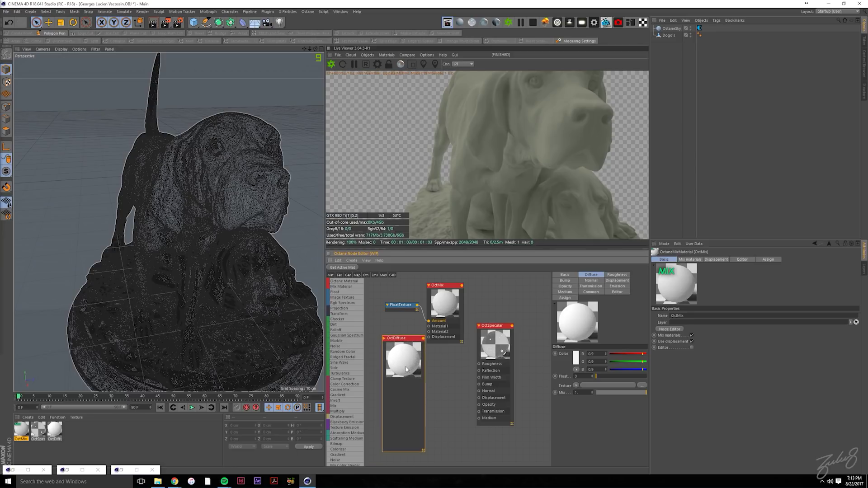
- Show the OctSpecular node's basic properties and reposition the node below OctMix
{"action": "left_click", "coordinate": [506, 352]}
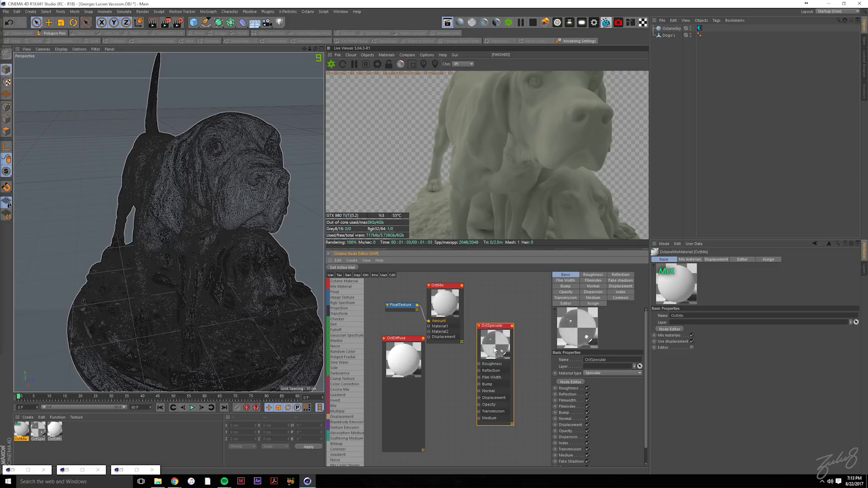
{"action": "left_click_drag", "start_coordinate": [494, 349], "coordinate": [486, 348]}
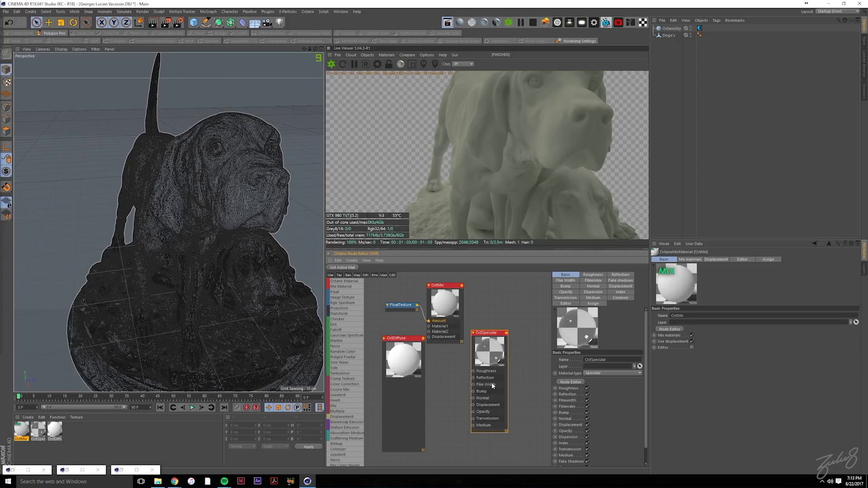
{"action": "mouse_move", "coordinate": [484, 352]}
{"action": "left_mouse_down"}
{"action": "mouse_move", "coordinate": [484, 376]}
{"action": "mouse_move", "coordinate": [490, 353]}
{"action": "left_mouse_up"}
- Set the OctDiffuse node's material type to Glossy
{"action": "left_click", "coordinate": [398, 363]}
{"action": "left_click", "coordinate": [536, 299]}
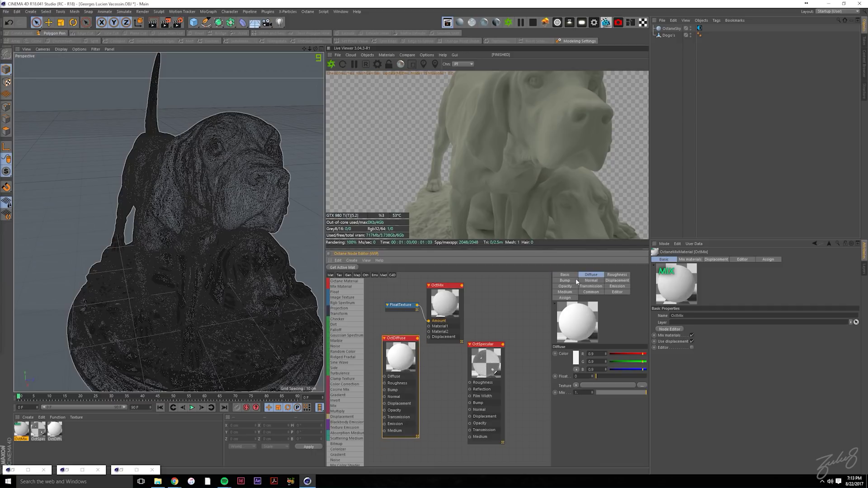
{"action": "left_click", "coordinate": [565, 274]}
{"action": "left_click", "coordinate": [597, 368]}
{"action": "left_click", "coordinate": [601, 380]}
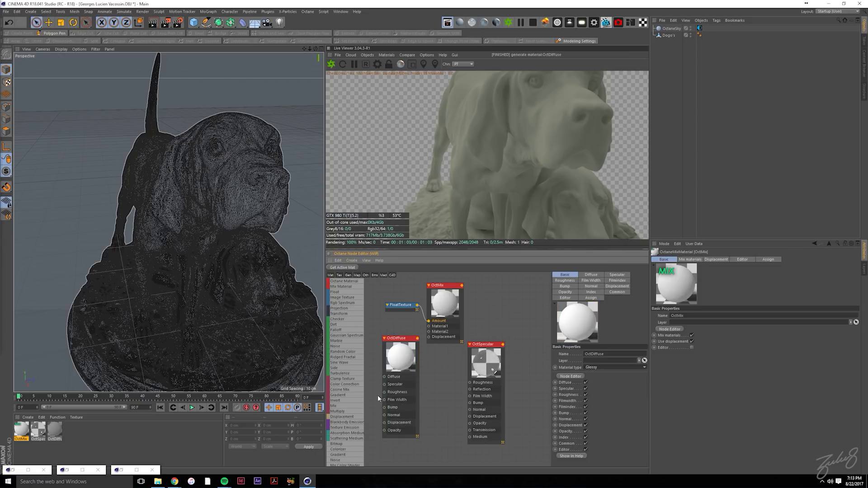
- Connect the OctDiffuse node's output to the Material1 input of OctMix
{"action": "left_click", "coordinate": [441, 377]}
{"action": "left_click_drag", "start_coordinate": [404, 339], "coordinate": [396, 342]}
{"action": "left_click_drag", "start_coordinate": [445, 287], "coordinate": [447, 286]}
{"action": "left_click_drag", "start_coordinate": [409, 340], "coordinate": [430, 327]}
- Connect the OctSpecular node to the Material2 input of OctMix and spread the nodes out with OctMix at the end
{"action": "left_click_drag", "start_coordinate": [484, 345], "coordinate": [383, 322]}
{"action": "left_click", "coordinate": [440, 354]}
{"action": "left_click_drag", "start_coordinate": [441, 376], "coordinate": [426, 380]}
{"action": "left_click_drag", "start_coordinate": [440, 285], "coordinate": [515, 296]}
{"action": "left_click", "coordinate": [386, 371]}
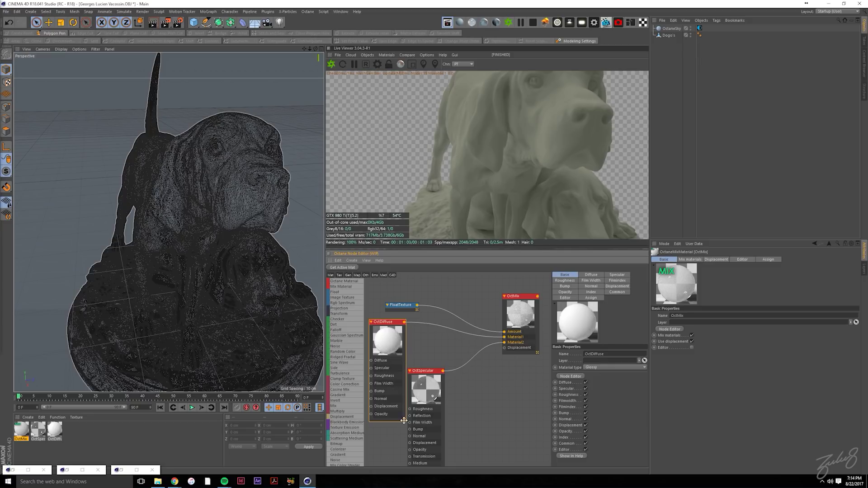
- Make the OctDiffuse node taller, shift it slightly upward and leave it selected
{"action": "left_click_drag", "start_coordinate": [404, 419], "coordinate": [406, 448]}
{"action": "left_click_drag", "start_coordinate": [398, 322], "coordinate": [398, 316]}
{"action": "left_click", "coordinate": [323, 307]}
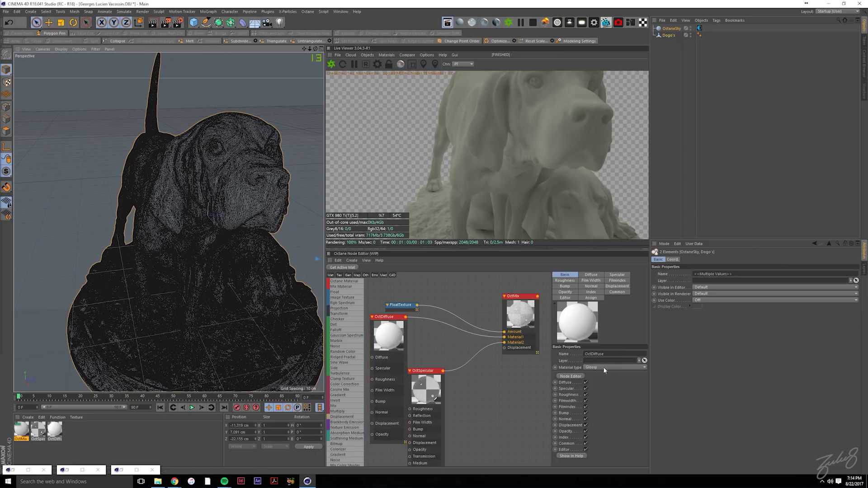
{"action": "left_click", "coordinate": [421, 352]}
{"action": "left_click", "coordinate": [382, 358]}
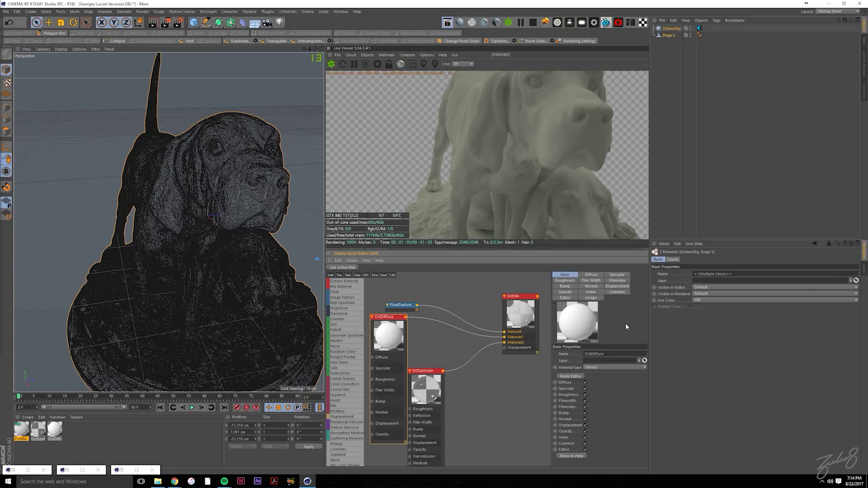
- Set the OctDiffuse node's diffuse color to full white (RGB 1, 1, 1) and its Float value to 0.2
{"action": "left_click", "coordinate": [591, 275]}
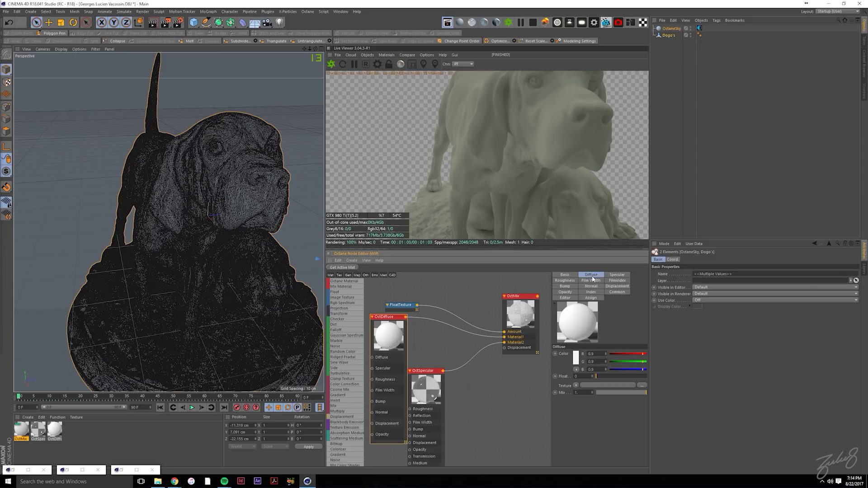
{"action": "left_click", "coordinate": [576, 359]}
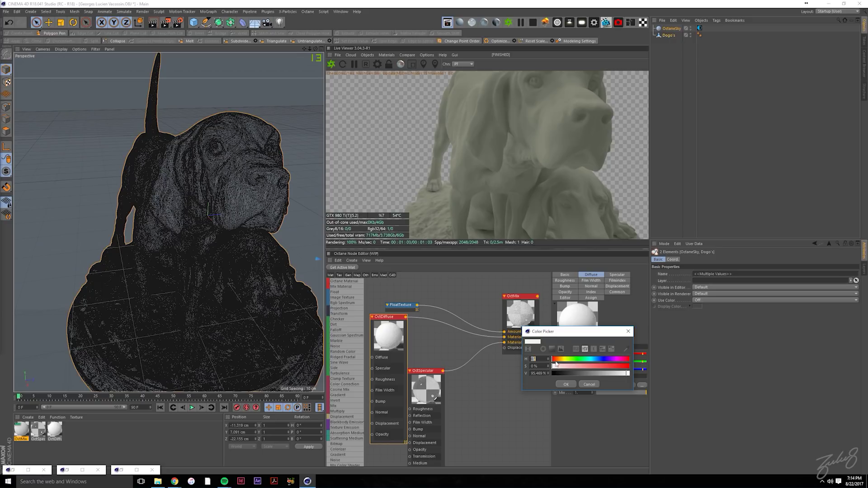
{"action": "left_click", "coordinate": [565, 385]}
{"action": "left_click", "coordinate": [494, 392]}
{"action": "left_click", "coordinate": [385, 370]}
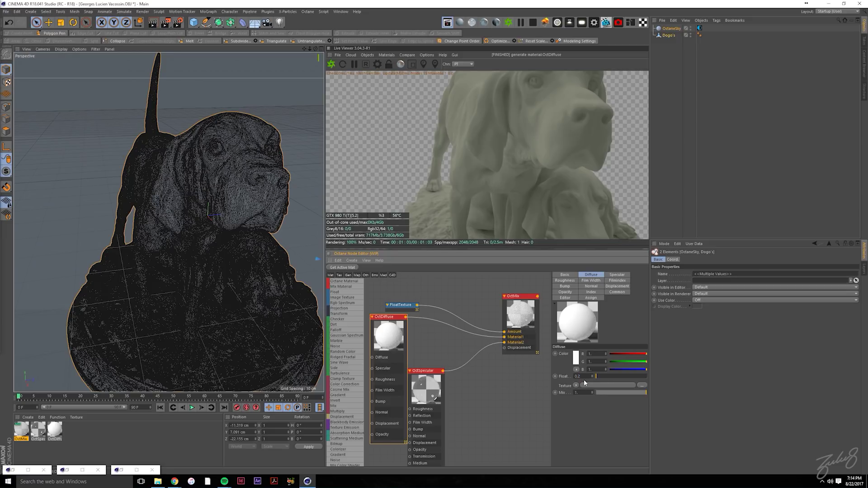
{"action": "key", "text": "Return"}
- Arrange the OctDiffuse and OctSpecular nodes side by side below the FloatTexture node
{"action": "left_click_drag", "start_coordinate": [391, 318], "coordinate": [384, 312]}
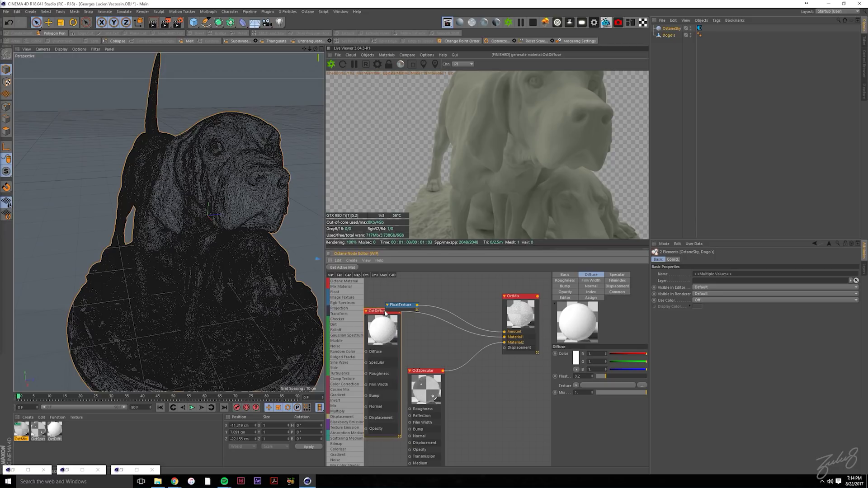
{"action": "left_click_drag", "start_coordinate": [430, 370], "coordinate": [434, 339]}
{"action": "left_click_drag", "start_coordinate": [381, 312], "coordinate": [384, 328]}
{"action": "left_click", "coordinate": [405, 392]}
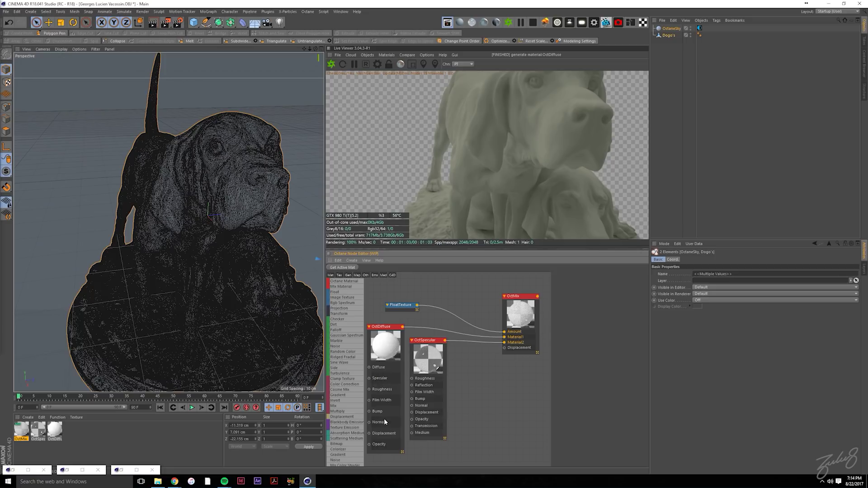
{"action": "left_click_drag", "start_coordinate": [430, 348], "coordinate": [439, 351]}
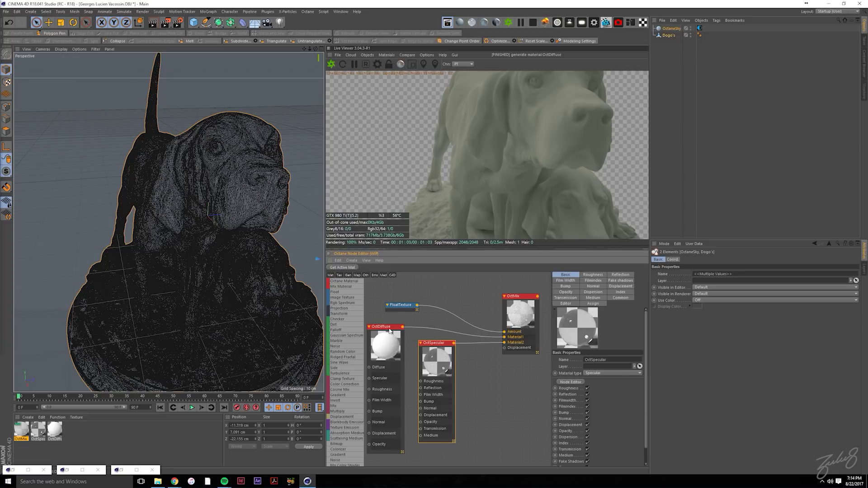
{"action": "left_click_drag", "start_coordinate": [390, 330], "coordinate": [398, 335]}
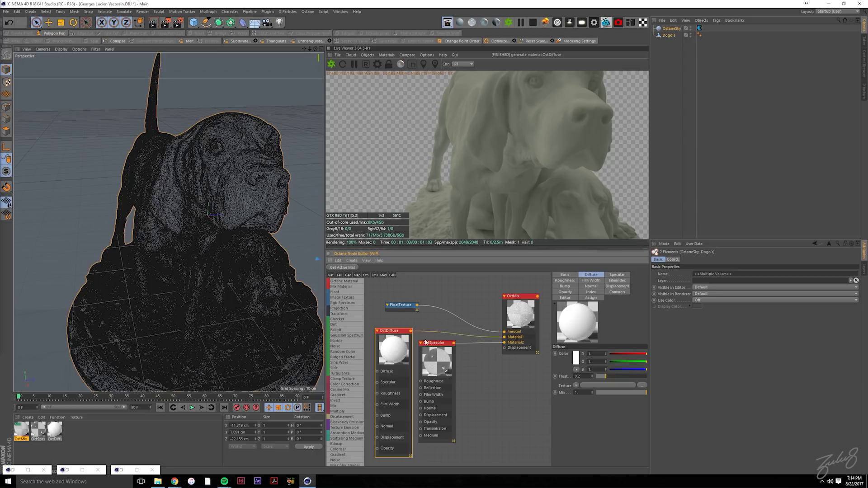
{"action": "left_click_drag", "start_coordinate": [442, 367], "coordinate": [451, 373]}
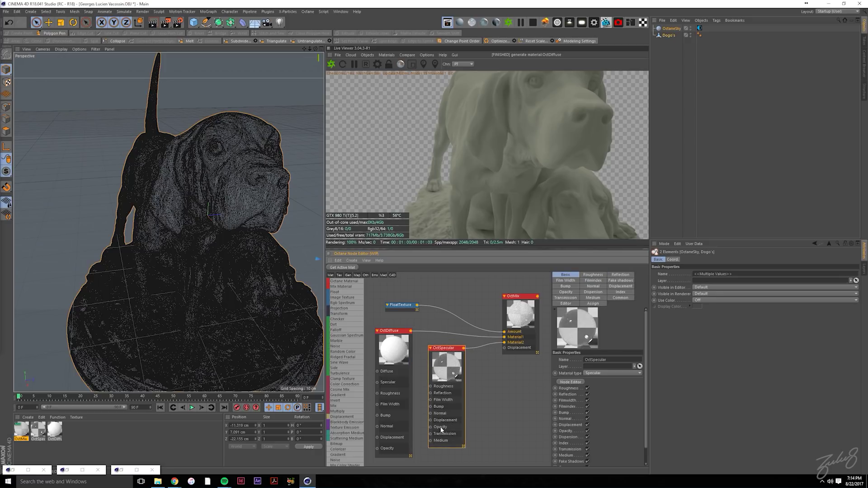
- Collapse and re-expand the OctSpecular node, and enlarge it
{"action": "double_click", "coordinate": [445, 363]}
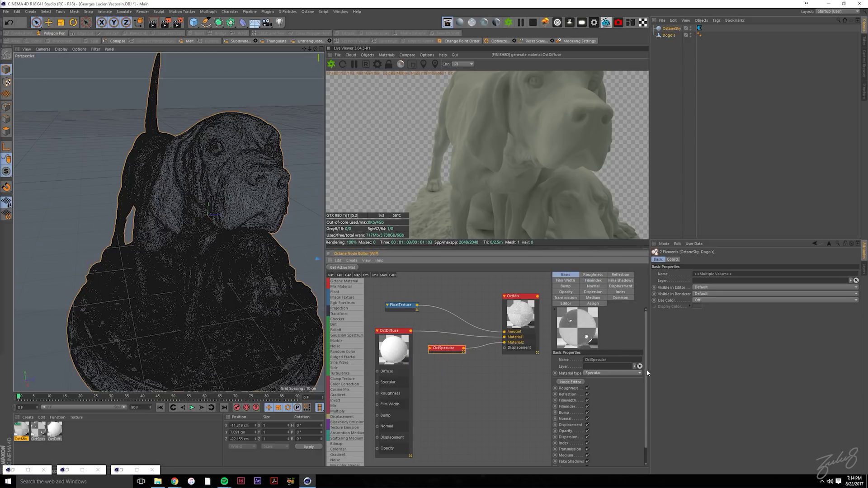
{"action": "double_click", "coordinate": [462, 350]}
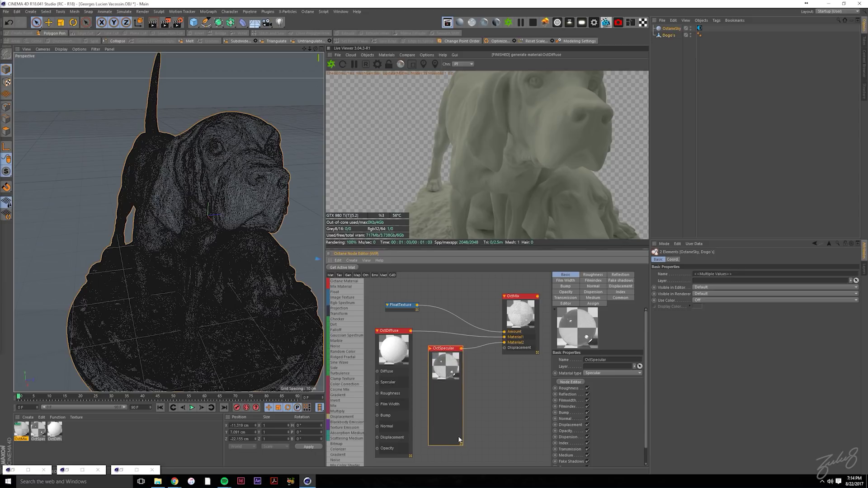
{"action": "left_click_drag", "start_coordinate": [462, 445], "coordinate": [484, 461]}
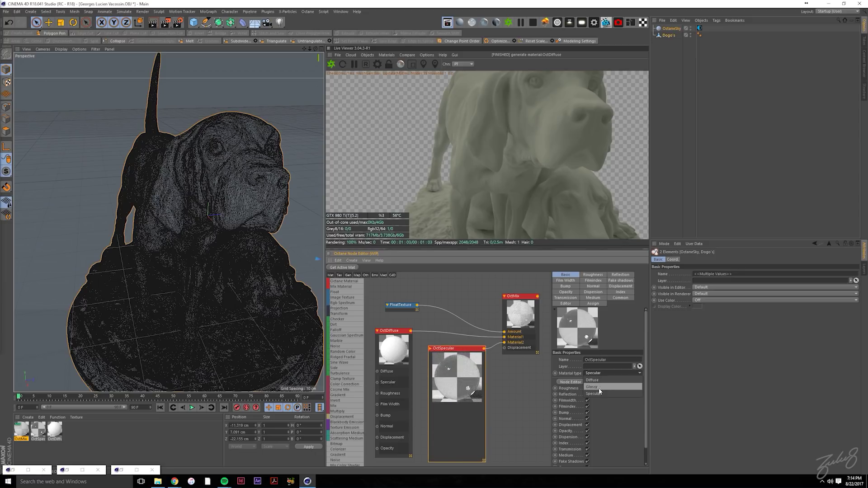
- Switch the OctSpecular node's material type to Glossy and back to Specular
{"action": "left_click", "coordinate": [596, 374]}
{"action": "left_click", "coordinate": [596, 386]}
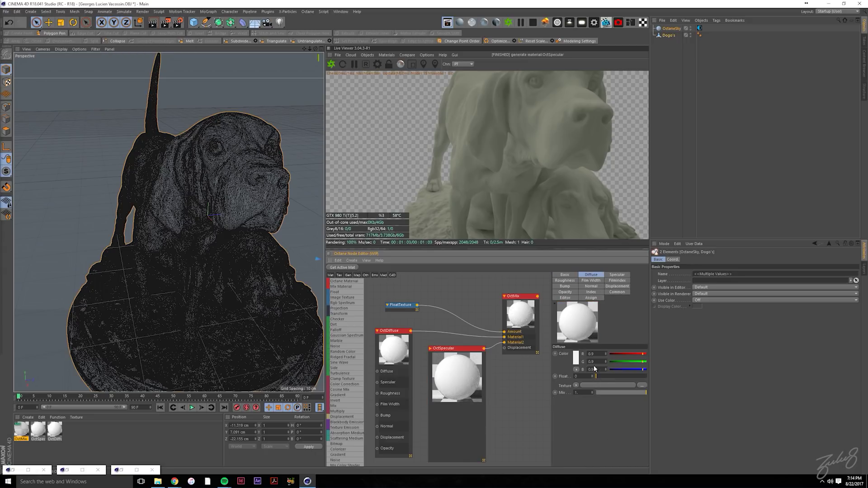
{"action": "left_click", "coordinate": [565, 274]}
{"action": "left_click", "coordinate": [594, 367]}
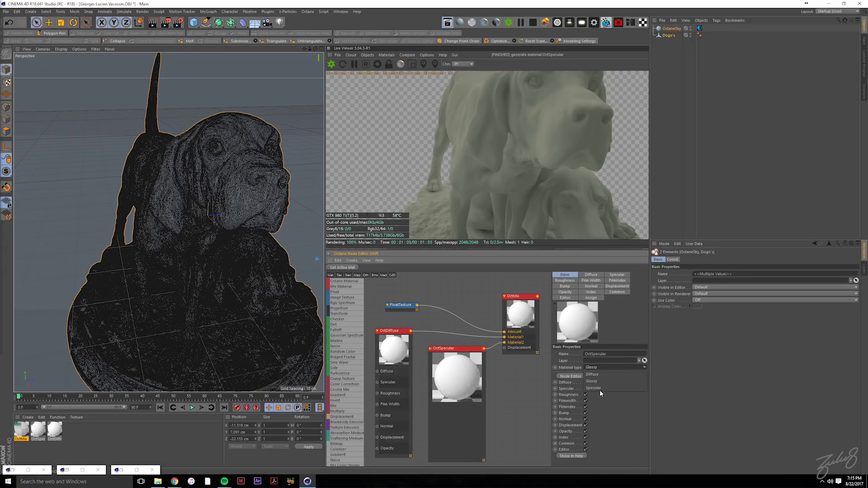
{"action": "left_click", "coordinate": [601, 387]}
- Reposition the OctSpecular node, widen the node editor's properties area and show the material's Medium settings
{"action": "left_click_drag", "start_coordinate": [479, 400], "coordinate": [483, 448]}
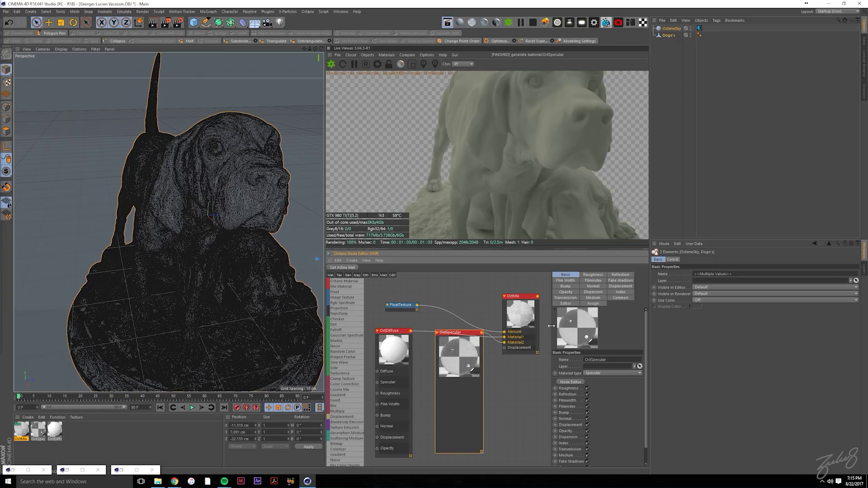
{"action": "left_click_drag", "start_coordinate": [552, 324], "coordinate": [496, 324]}
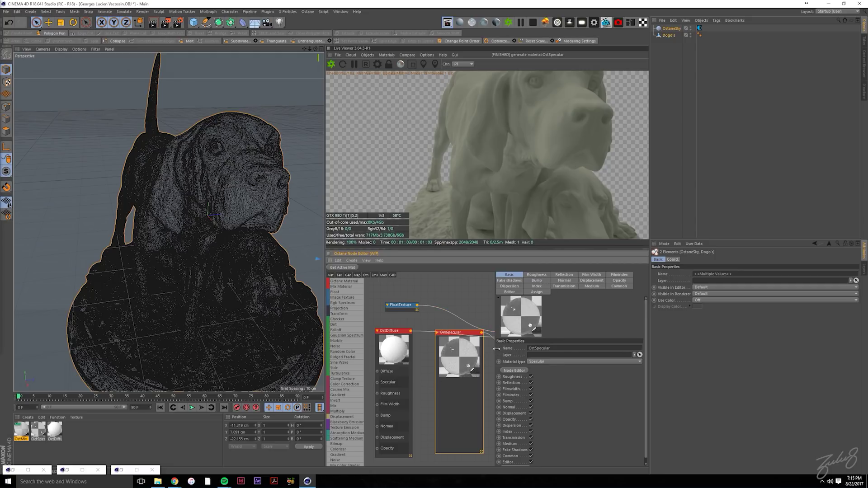
{"action": "left_click_drag", "start_coordinate": [498, 352], "coordinate": [518, 353]}
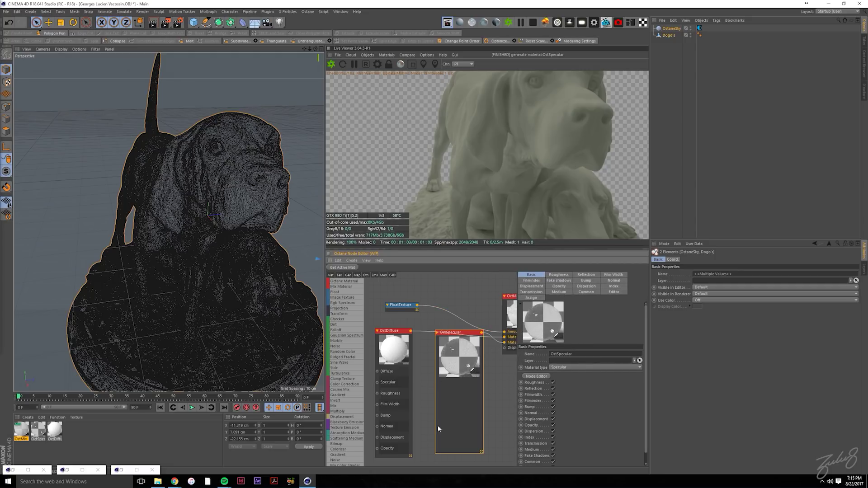
{"action": "left_click", "coordinate": [559, 292]}
{"action": "left_click", "coordinate": [542, 353]}
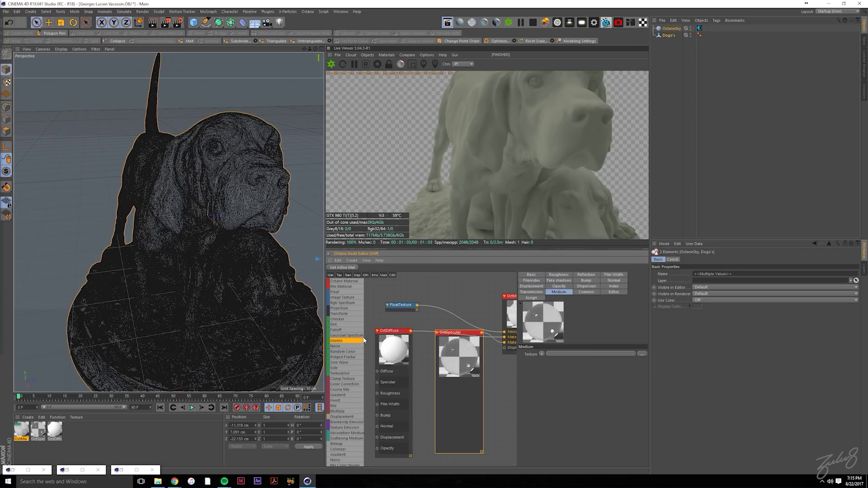
- Add a Scattering Medium node and make room for it between the OctDiffuse and OctSpecular nodes
{"action": "left_click", "coordinate": [346, 438]}
{"action": "left_click_drag", "start_coordinate": [429, 418], "coordinate": [451, 424]}
{"action": "left_click_drag", "start_coordinate": [452, 334], "coordinate": [476, 362]}
{"action": "left_click_drag", "start_coordinate": [427, 420], "coordinate": [435, 416]}
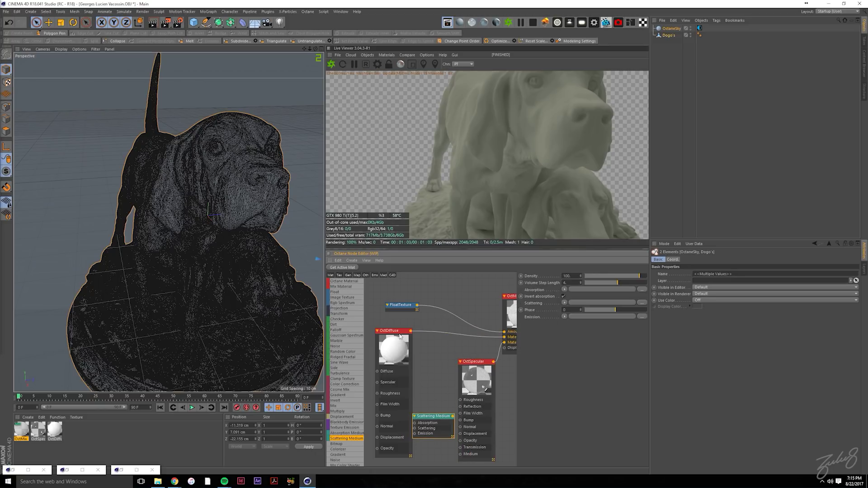
{"action": "left_click_drag", "start_coordinate": [400, 336], "coordinate": [389, 335]}
- Connect the Scattering Medium node to the Medium input of OctSpecular
{"action": "left_click_drag", "start_coordinate": [436, 414], "coordinate": [459, 454]}
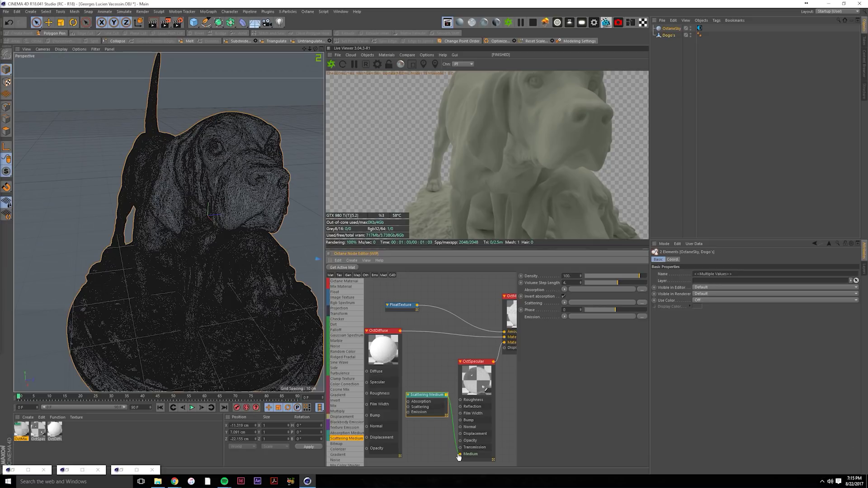
{"action": "left_click_drag", "start_coordinate": [427, 396], "coordinate": [429, 420]}
{"action": "left_click", "coordinate": [475, 458]}
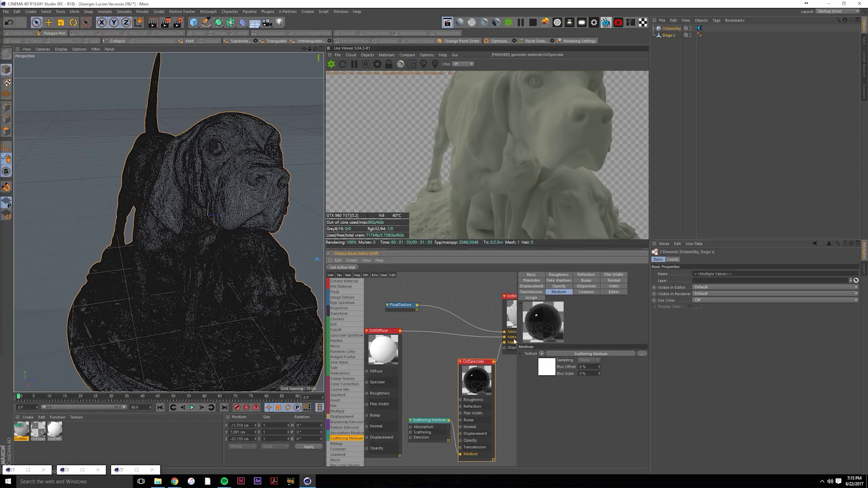
- Add two RGB Spectrum nodes above the Scattering Medium node
{"action": "left_click_drag", "start_coordinate": [429, 430], "coordinate": [431, 438]}
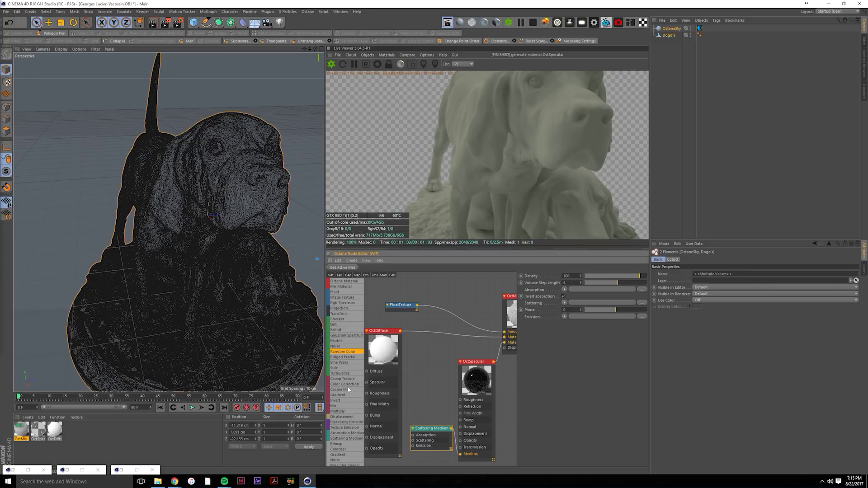
{"action": "left_click_drag", "start_coordinate": [344, 304], "coordinate": [423, 404]}
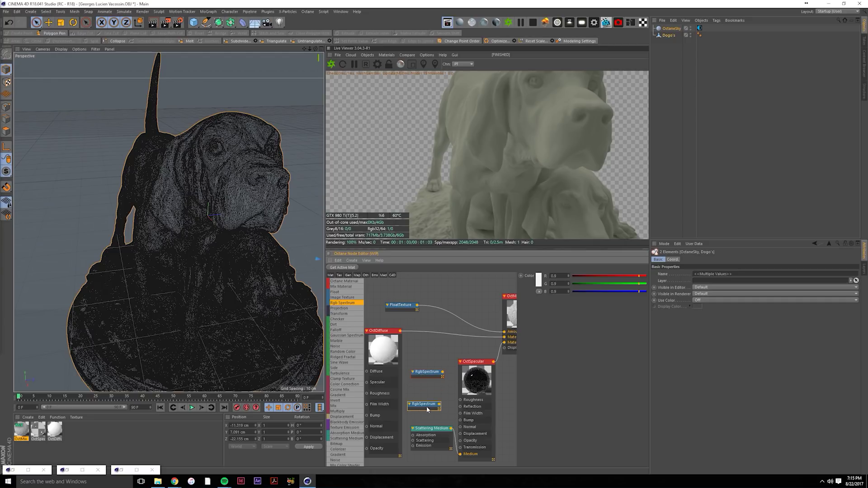
{"action": "key", "text": "ctrl+d"}
{"action": "left_click", "coordinate": [446, 382]}
{"action": "left_click", "coordinate": [429, 375]}
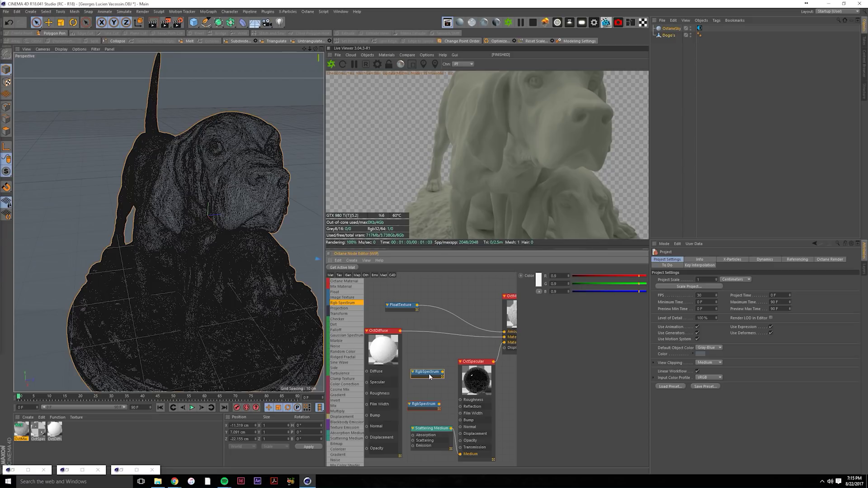
{"action": "left_click", "coordinate": [427, 410]}
- Connect the two RgbSpectrum nodes to the Absorption and Scattering inputs of the Scattering Medium node
{"action": "left_click_drag", "start_coordinate": [439, 407], "coordinate": [413, 435]}
{"action": "left_click_drag", "start_coordinate": [428, 374], "coordinate": [397, 441]}
{"action": "left_click_drag", "start_coordinate": [401, 425], "coordinate": [392, 426]}
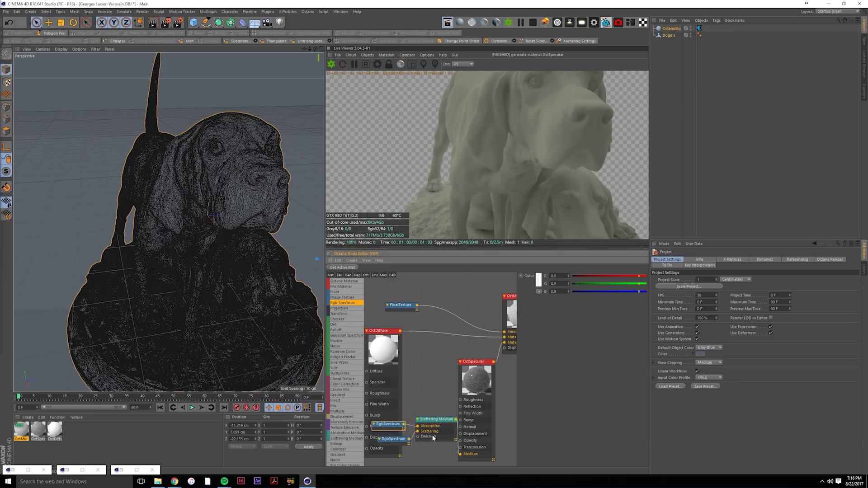
- Stack the two RgbSpectrum nodes neatly beside the Scattering Medium node
{"action": "left_click_drag", "start_coordinate": [444, 420], "coordinate": [388, 412]}
{"action": "left_click", "coordinate": [394, 437]}
{"action": "left_click", "coordinate": [393, 425]}
{"action": "left_click_drag", "start_coordinate": [391, 445], "coordinate": [394, 417]}
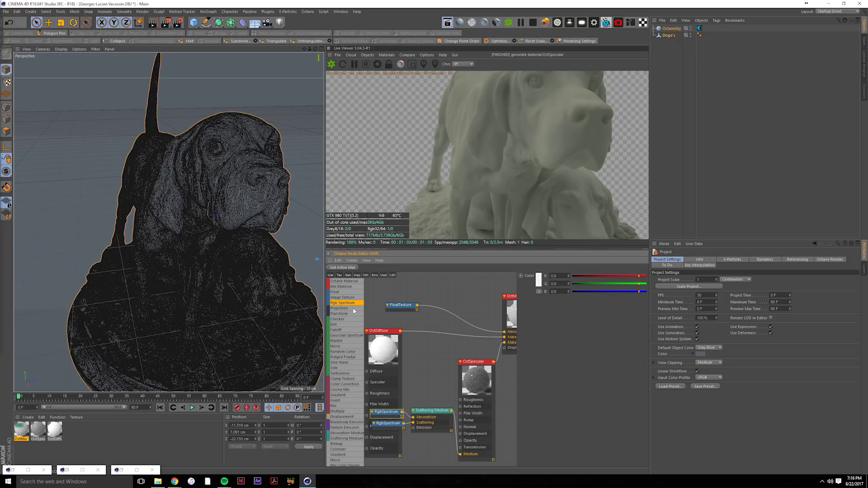
{"action": "mouse_move", "coordinate": [390, 414]}
{"action": "left_mouse_down"}
{"action": "mouse_move", "coordinate": [395, 425]}
{"action": "mouse_move", "coordinate": [399, 414]}
{"action": "mouse_move", "coordinate": [397, 426]}
{"action": "left_mouse_up"}
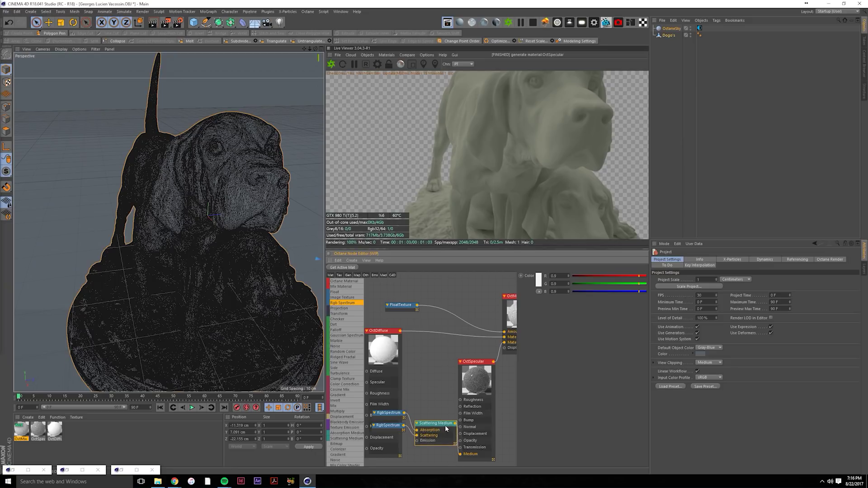
{"action": "left_click_drag", "start_coordinate": [445, 429], "coordinate": [440, 429]}
{"action": "left_click", "coordinate": [388, 416]}
{"action": "left_click", "coordinate": [389, 427]}
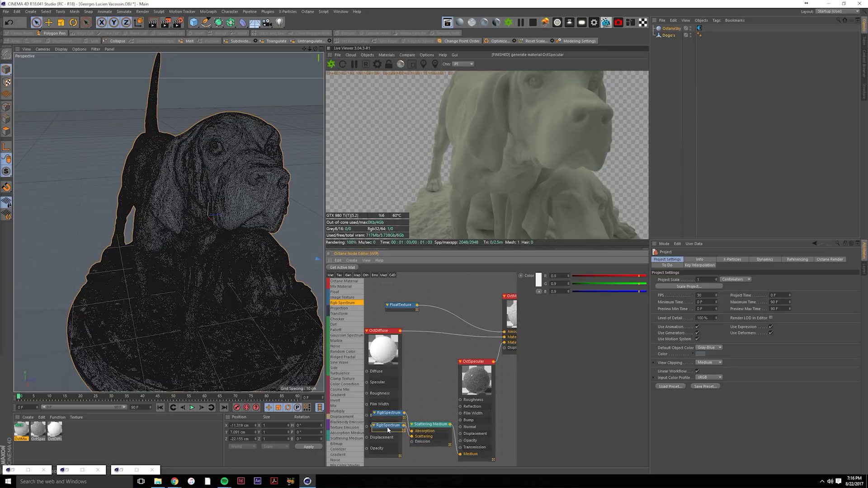
{"action": "left_click", "coordinate": [394, 413]}
{"action": "left_click", "coordinate": [393, 427]}
{"action": "left_click", "coordinate": [400, 414]}
{"action": "left_click", "coordinate": [393, 426]}
{"action": "left_click", "coordinate": [400, 413]}
- Move the Scattering Medium node level with the RgbSpectrum nodes and open its settings from OctSpecular's Medium channel
{"action": "left_click_drag", "start_coordinate": [409, 425], "coordinate": [410, 413]}
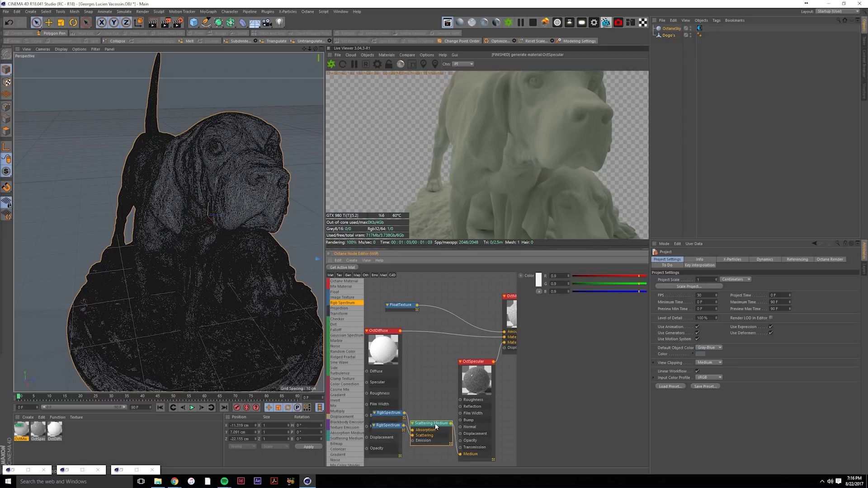
{"action": "left_click", "coordinate": [470, 454]}
{"action": "left_click", "coordinate": [548, 374]}
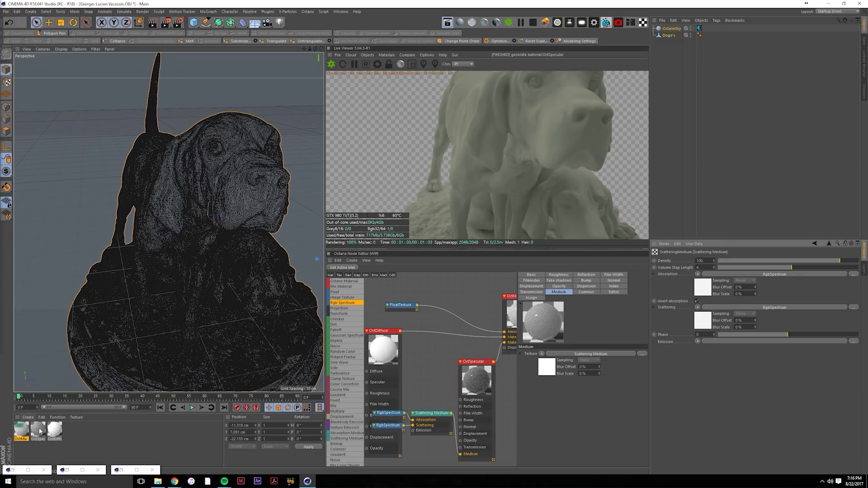
- Apply the OctSpecular material to the Dogo's object and restart the Live Viewer render
{"action": "left_click", "coordinate": [21, 432]}
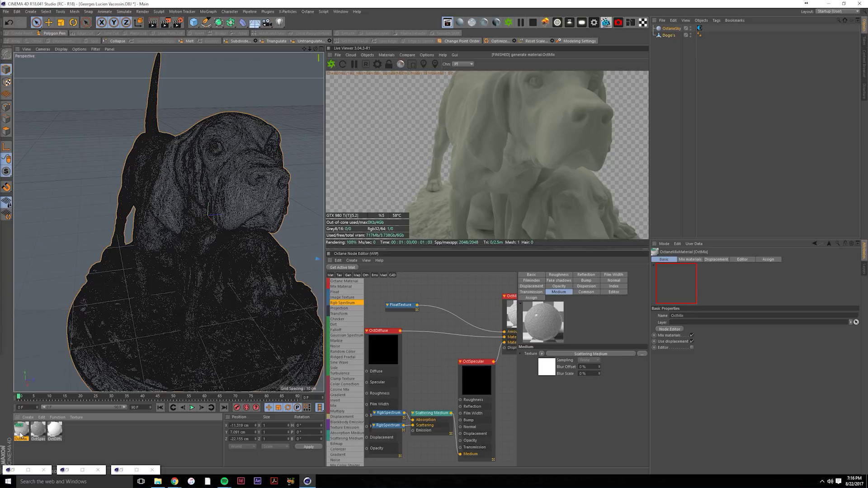
{"action": "left_click_drag", "start_coordinate": [38, 431], "coordinate": [674, 38]}
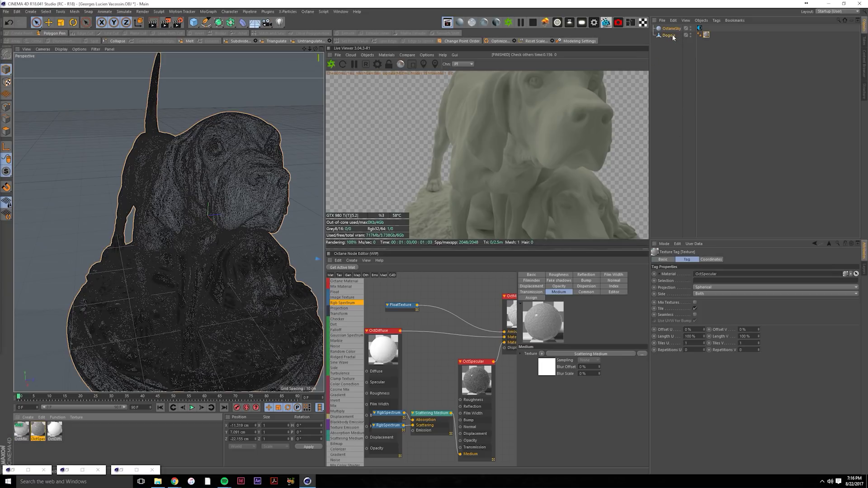
{"action": "left_click", "coordinate": [332, 65]}
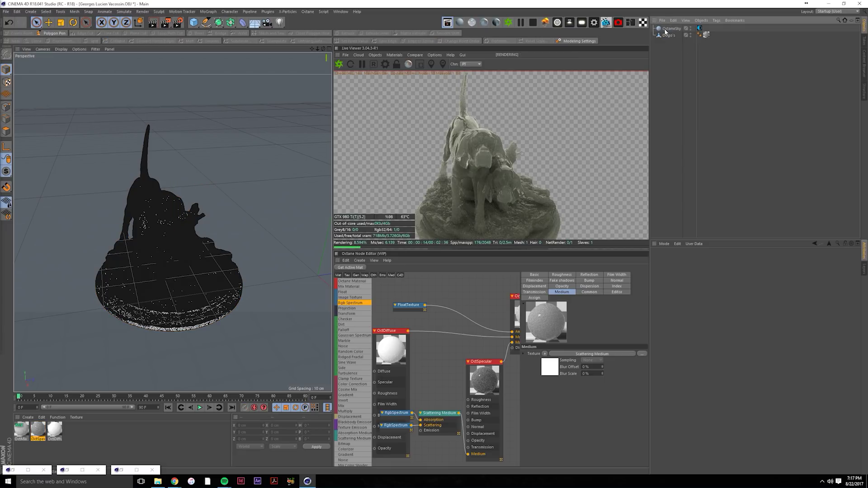
- Add an Octane area light to the scene and select it
{"action": "left_click", "coordinate": [706, 29]}
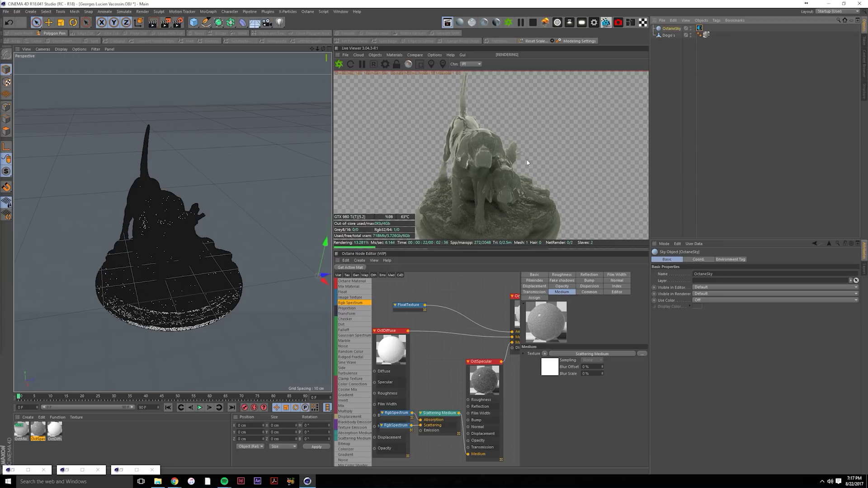
{"action": "left_click", "coordinate": [582, 22]}
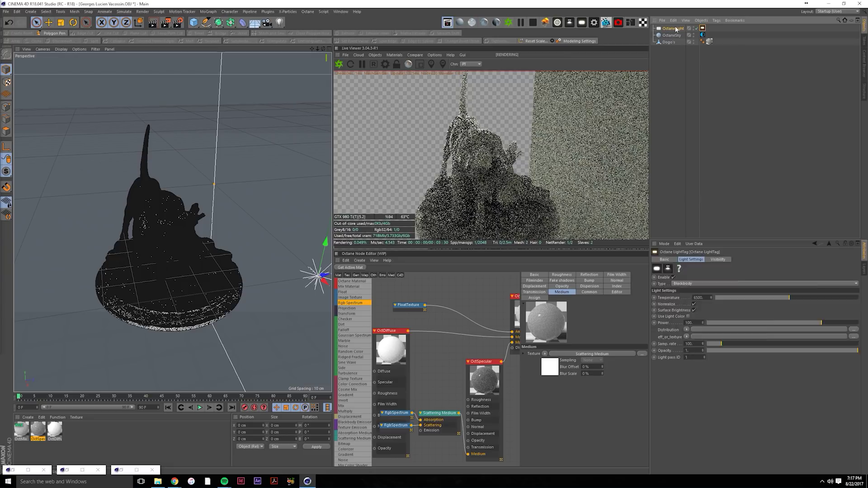
{"action": "left_click", "coordinate": [674, 29]}
{"action": "left_click", "coordinate": [599, 143]}
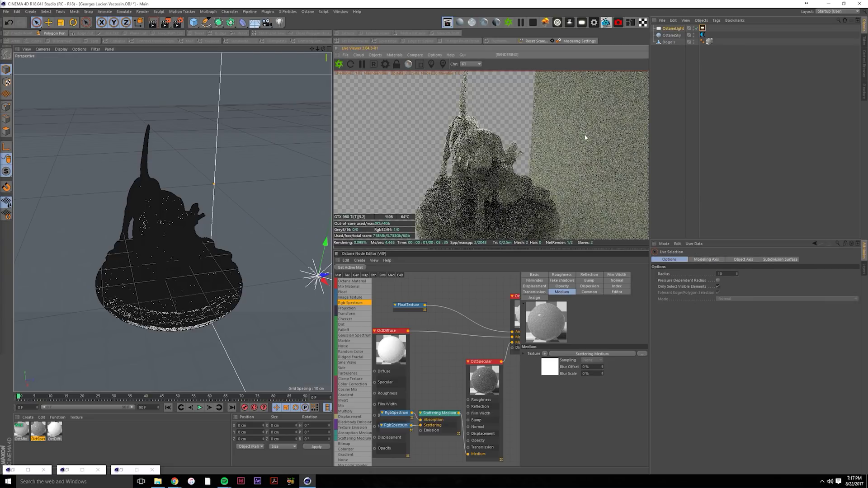
- Move the Octane area light behind the dog statue so that it backlights it
{"action": "left_click", "coordinate": [673, 28]}
{"action": "key", "text": "e"}
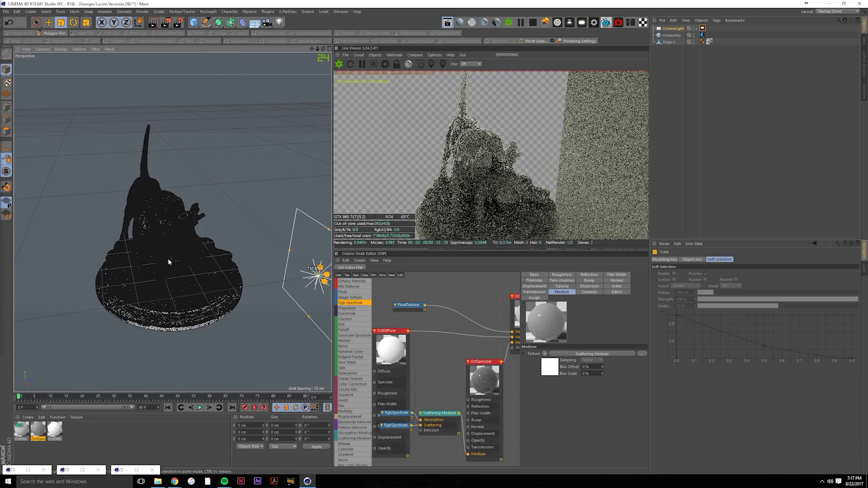
{"action": "left_click_drag", "start_coordinate": [322, 274], "coordinate": [247, 169]}
{"action": "key", "text": "r"}
{"action": "key", "text": "e"}
{"action": "key", "text": "r"}
{"action": "key", "text": "e"}
{"action": "key", "text": "r"}
{"action": "left_click", "coordinate": [262, 159]}
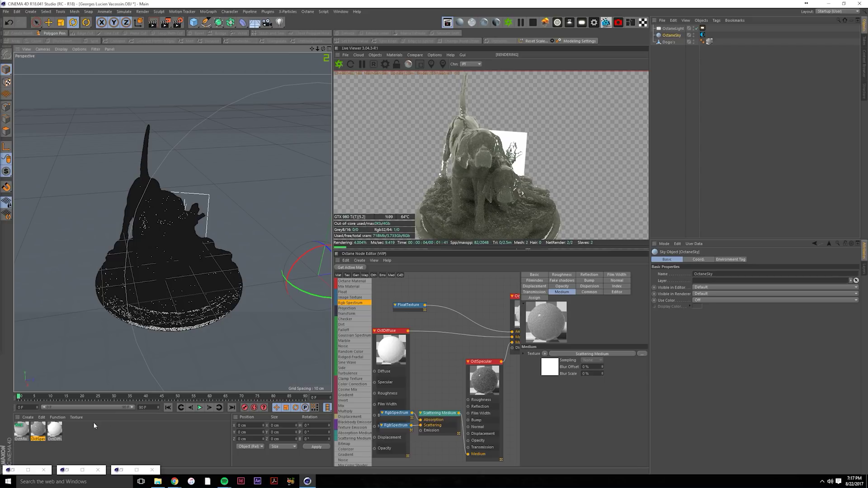
{"action": "double_click", "coordinate": [38, 429]}
{"action": "left_click_drag", "start_coordinate": [192, 40], "coordinate": [198, 113]}
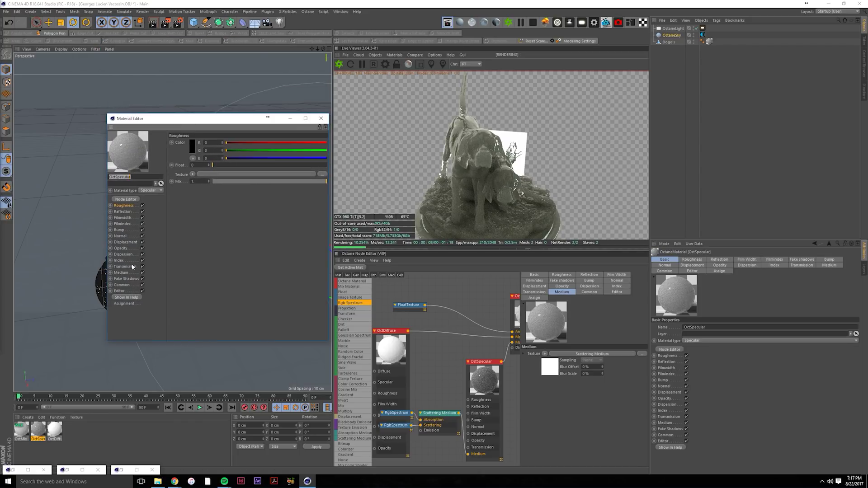
{"action": "left_click", "coordinate": [443, 448]}
{"action": "left_click", "coordinate": [321, 118]}
- Nudge the Scattering Medium node down slightly and set the OctSpecular roughness float to 0.3
{"action": "left_click", "coordinate": [444, 422]}
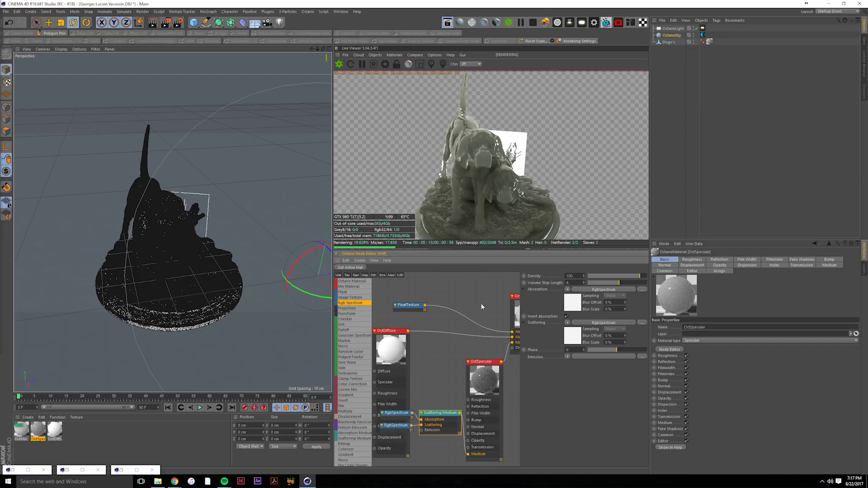
{"action": "left_click_drag", "start_coordinate": [434, 413], "coordinate": [433, 420]}
{"action": "left_click", "coordinate": [467, 400]}
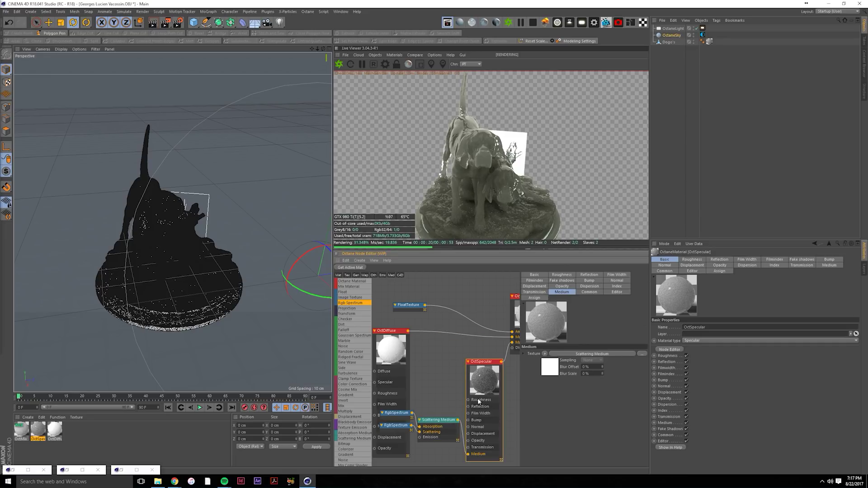
{"action": "left_click", "coordinate": [554, 369]}
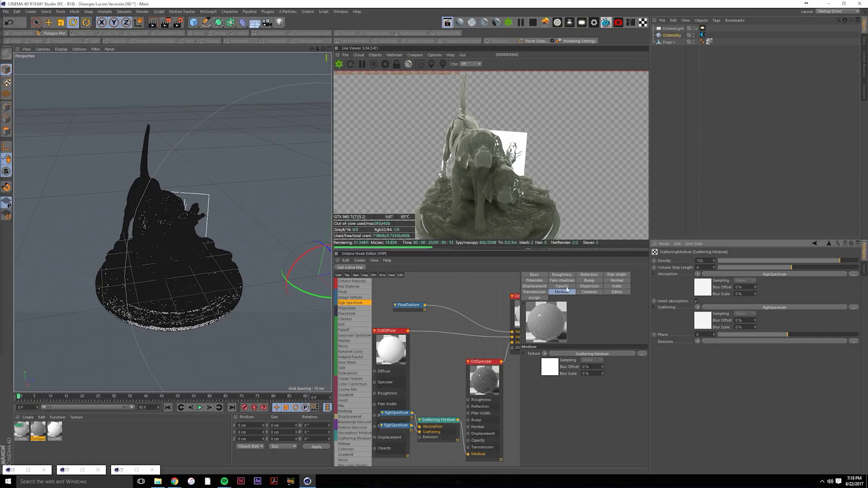
{"action": "left_click", "coordinate": [570, 276]}
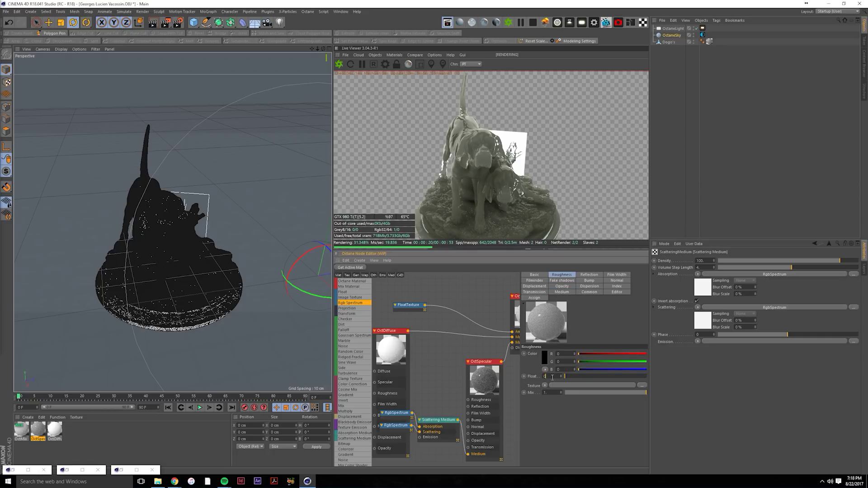
{"action": "type", "text": ".3"}
{"action": "key", "text": "Return"}
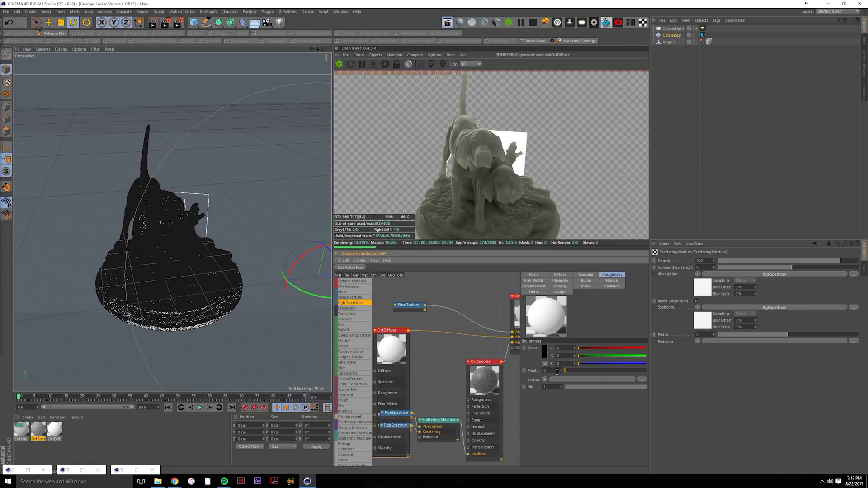
- Set the OctDiffuse roughness float to 0.3 and move the OctDiffuse node slightly up and toward the mix node
{"action": "type", "text": "3"}
{"action": "key", "text": "Return"}
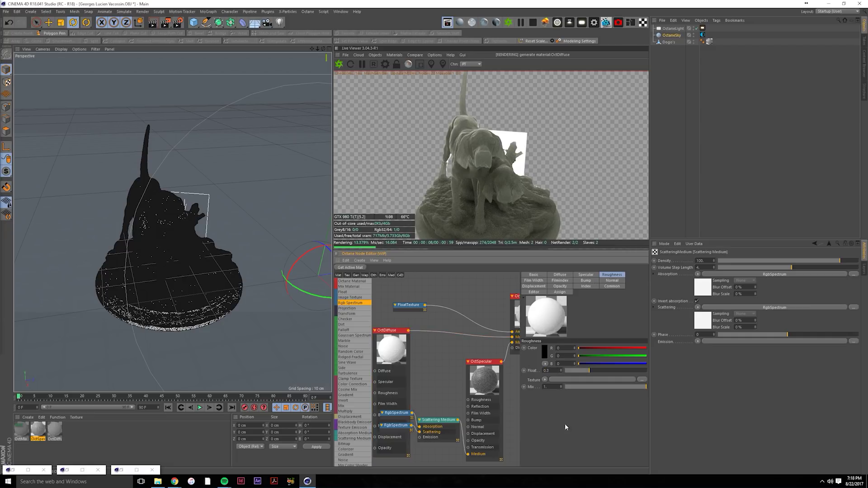
{"action": "left_click_drag", "start_coordinate": [403, 331], "coordinate": [409, 321]}
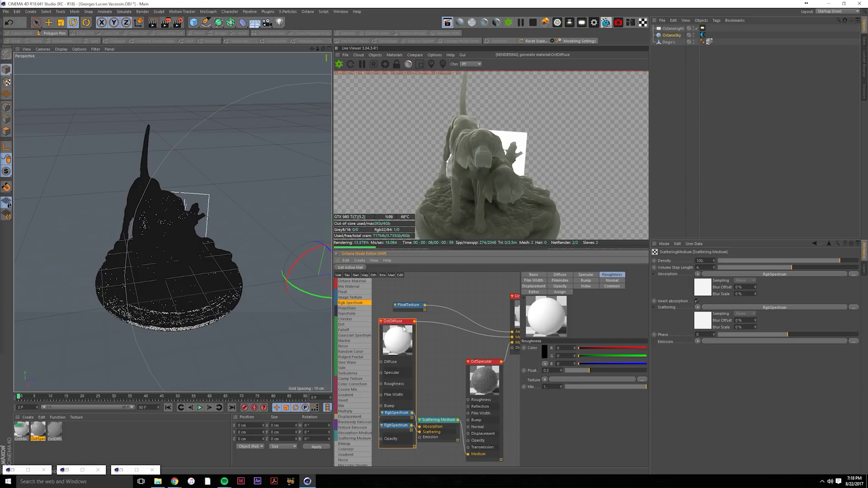
- Spread the nodes apart, moving FloatTexture and OctDiffuse up and the Scattering Medium and its RgbSpectrum nodes down
{"action": "left_click", "coordinate": [486, 365]}
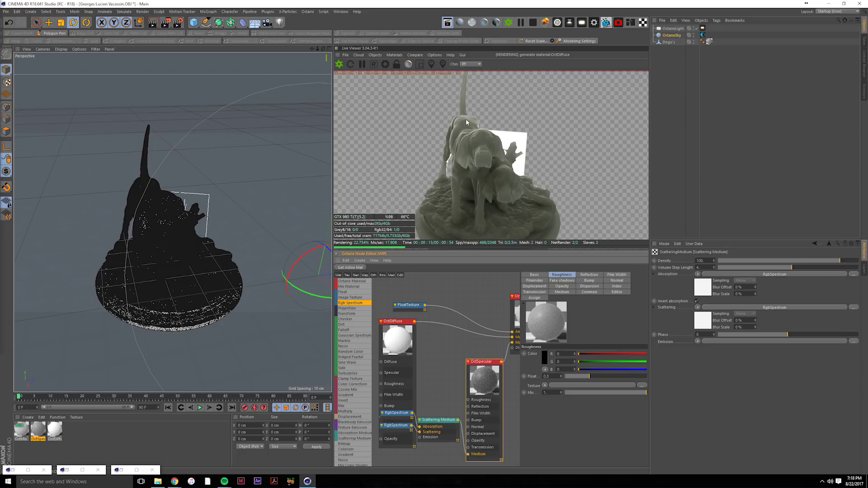
{"action": "mouse_move", "coordinate": [507, 177]}
{"action": "left_mouse_down"}
{"action": "mouse_move", "coordinate": [459, 159]}
{"action": "mouse_move", "coordinate": [514, 164]}
{"action": "mouse_move", "coordinate": [505, 178]}
{"action": "mouse_move", "coordinate": [506, 154]}
{"action": "mouse_move", "coordinate": [486, 169]}
{"action": "mouse_move", "coordinate": [448, 151]}
{"action": "mouse_move", "coordinate": [499, 162]}
{"action": "left_mouse_up"}
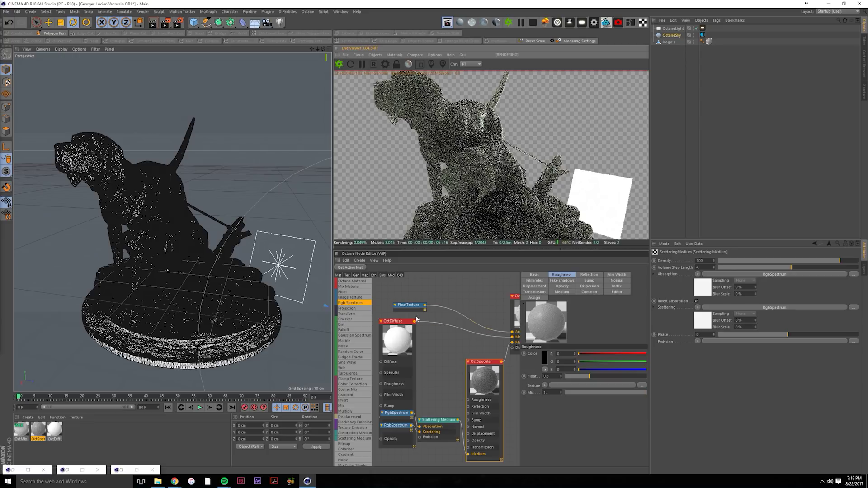
{"action": "left_click_drag", "start_coordinate": [414, 306], "coordinate": [416, 292]}
{"action": "left_click_drag", "start_coordinate": [406, 323], "coordinate": [423, 309]}
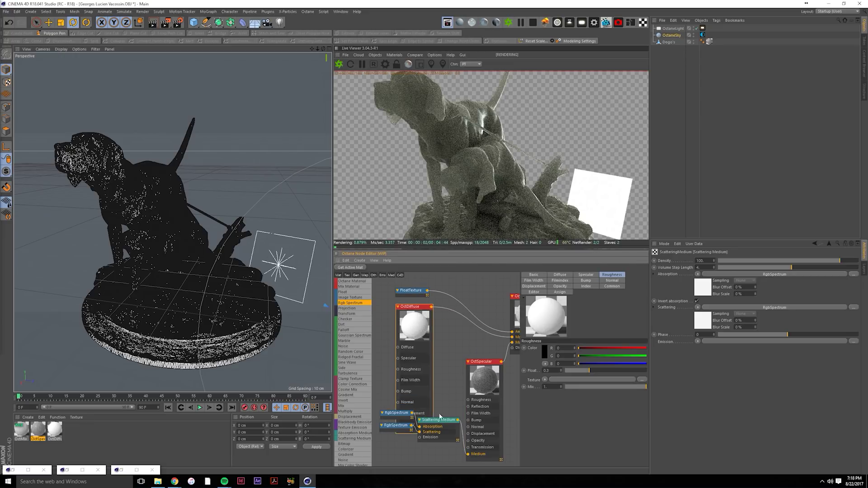
{"action": "left_click_drag", "start_coordinate": [437, 419], "coordinate": [436, 437]}
{"action": "left_click_drag", "start_coordinate": [399, 413], "coordinate": [387, 439]}
- Try a much lower Scattering Medium density, then settle on about 62.3
{"action": "left_click", "coordinate": [446, 443]}
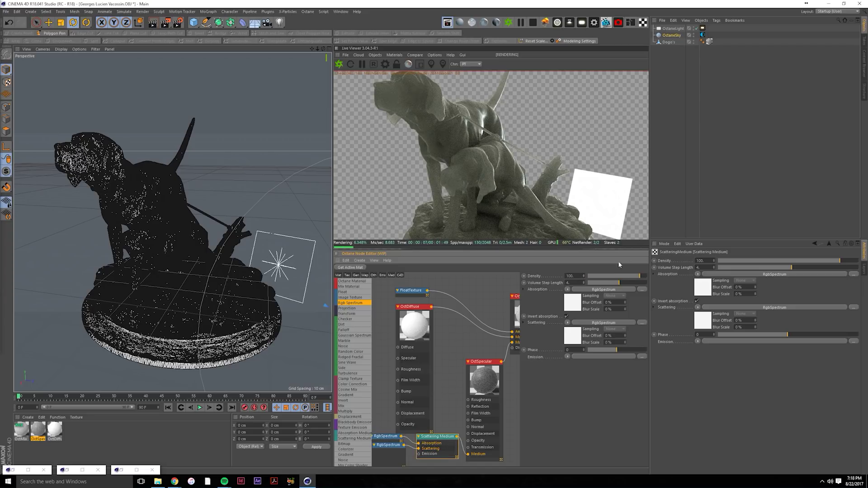
{"action": "left_click_drag", "start_coordinate": [399, 168], "coordinate": [477, 177]}
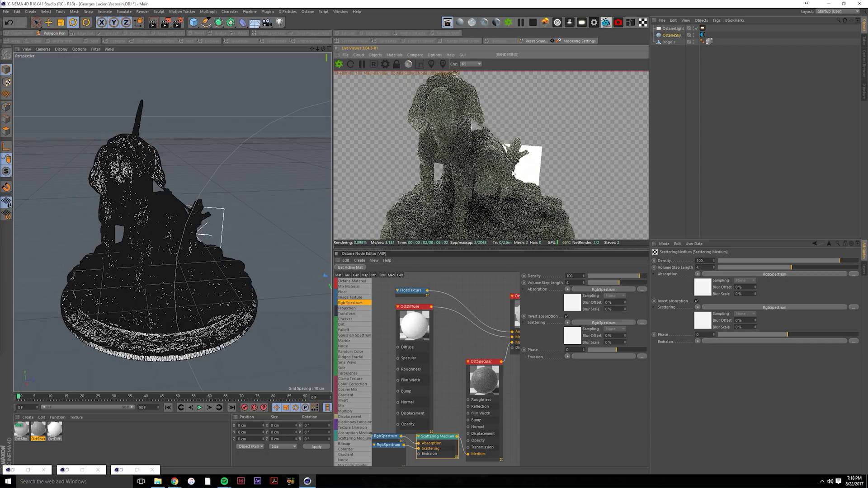
{"action": "left_click_drag", "start_coordinate": [483, 173], "coordinate": [517, 157]}
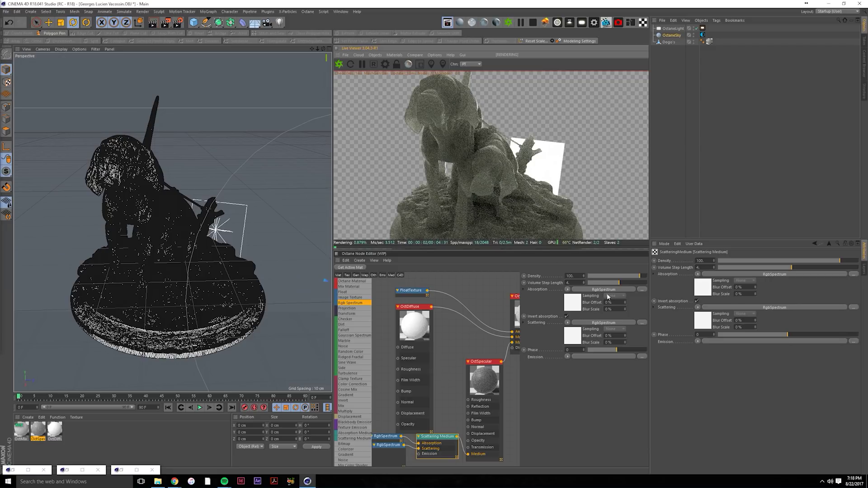
{"action": "left_click_drag", "start_coordinate": [639, 279], "coordinate": [609, 272]}
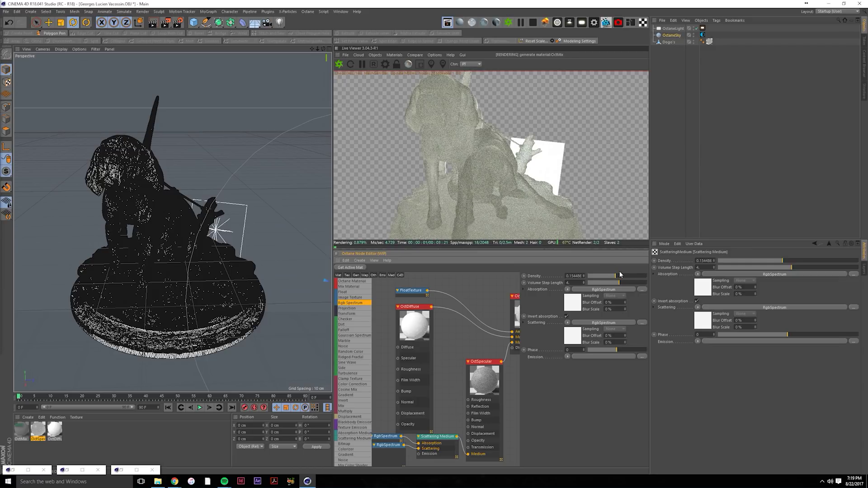
{"action": "left_click_drag", "start_coordinate": [619, 276], "coordinate": [633, 275]}
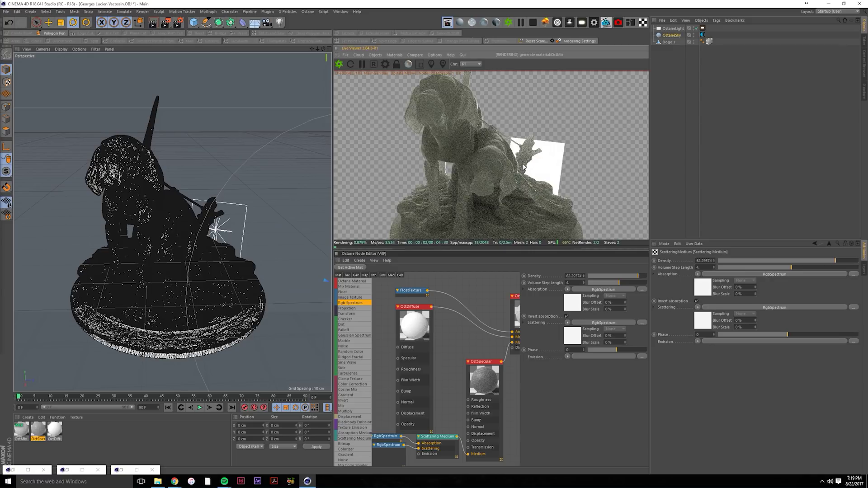
- Bring the OctMix node closer to the others, raise OctSpecular between OctDiffuse and OctMix, and shift the Scattering Medium node down
{"action": "mouse_move", "coordinate": [480, 166]}
{"action": "left_mouse_down"}
{"action": "mouse_move", "coordinate": [510, 173]}
{"action": "mouse_move", "coordinate": [465, 170]}
{"action": "left_mouse_up"}
{"action": "scroll", "coordinate": [492, 152], "scroll_direction": "up", "scroll_amount": 3}
{"action": "left_click_drag", "start_coordinate": [519, 307], "coordinate": [484, 296]}
{"action": "left_click", "coordinate": [473, 361]}
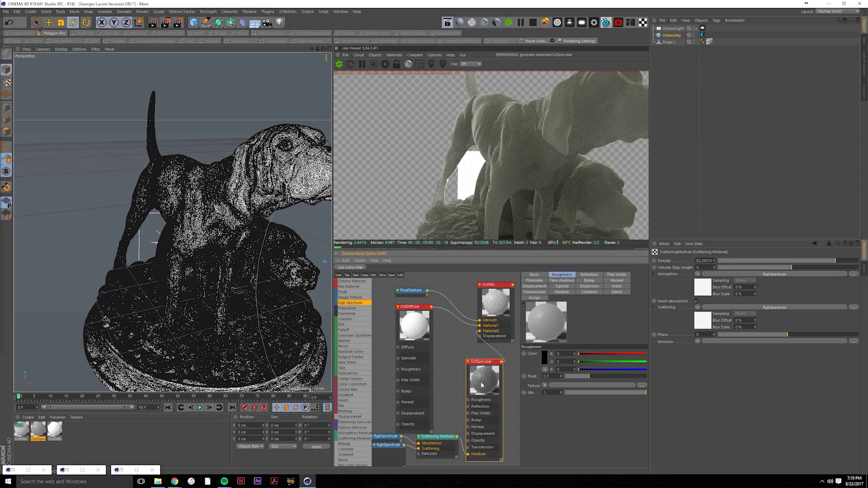
{"action": "left_click_drag", "start_coordinate": [482, 385], "coordinate": [461, 340]}
{"action": "left_click_drag", "start_coordinate": [450, 441], "coordinate": [443, 449]}
{"action": "mouse_move", "coordinate": [460, 339]}
{"action": "left_mouse_down"}
{"action": "mouse_move", "coordinate": [482, 354]}
{"action": "mouse_move", "coordinate": [464, 353]}
{"action": "mouse_move", "coordinate": [462, 342]}
{"action": "left_mouse_up"}
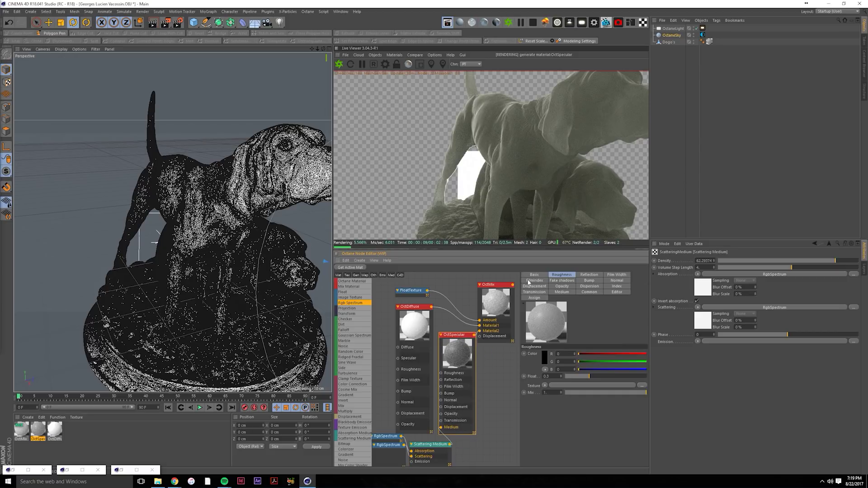
- Load an Octane RgbSpectrum texture into the OctSpecular material's Transmission channel
{"action": "left_click", "coordinate": [540, 292]}
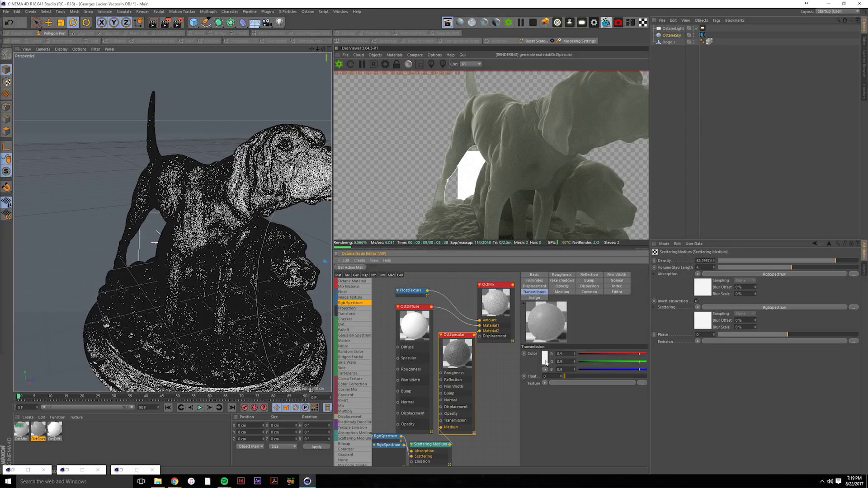
{"action": "left_click", "coordinate": [545, 382]}
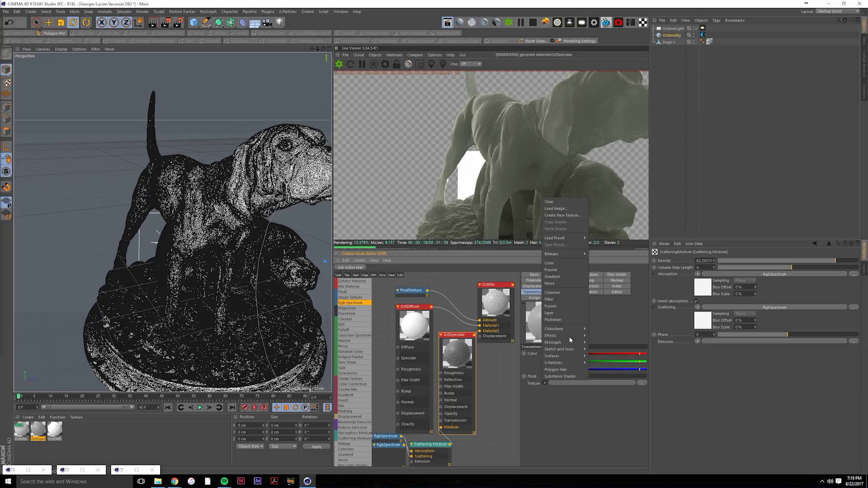
{"action": "left_click", "coordinate": [595, 328]}
{"action": "left_click", "coordinate": [544, 382]}
{"action": "mouse_move", "coordinate": [583, 332]}
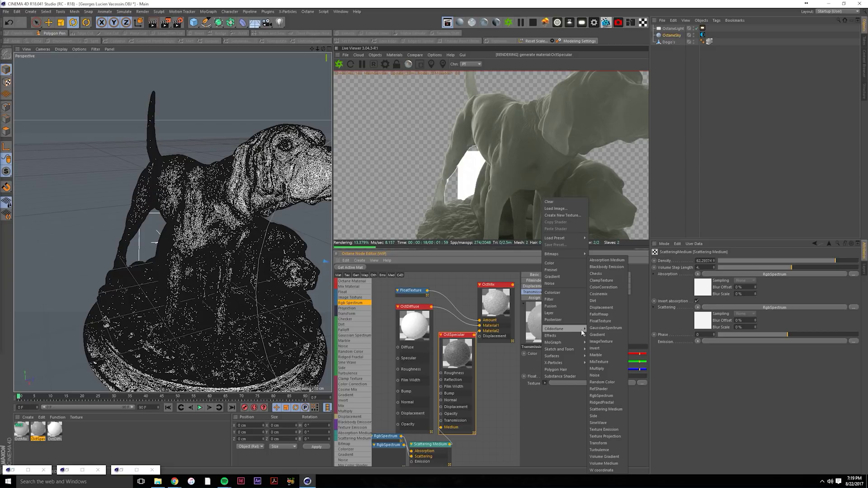
{"action": "left_click", "coordinate": [612, 396]}
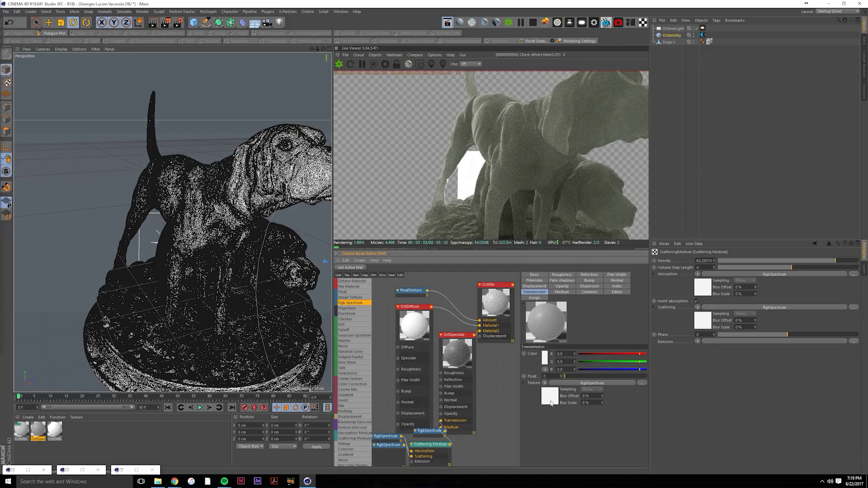
- Set the Transmission RgbSpectrum color to a pale warm white with hue 50°, saturation 7% and value 100%
{"action": "left_click", "coordinate": [551, 402]}
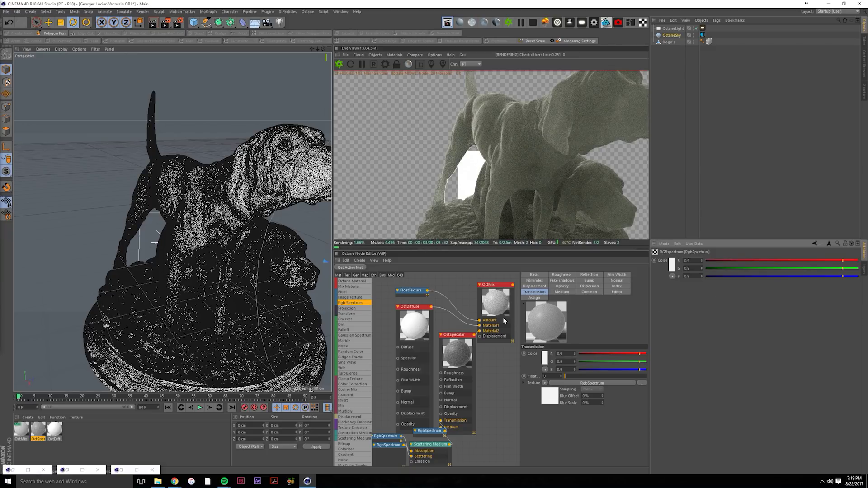
{"action": "left_click", "coordinate": [673, 266]}
{"action": "left_click_drag", "start_coordinate": [674, 248], "coordinate": [617, 342]}
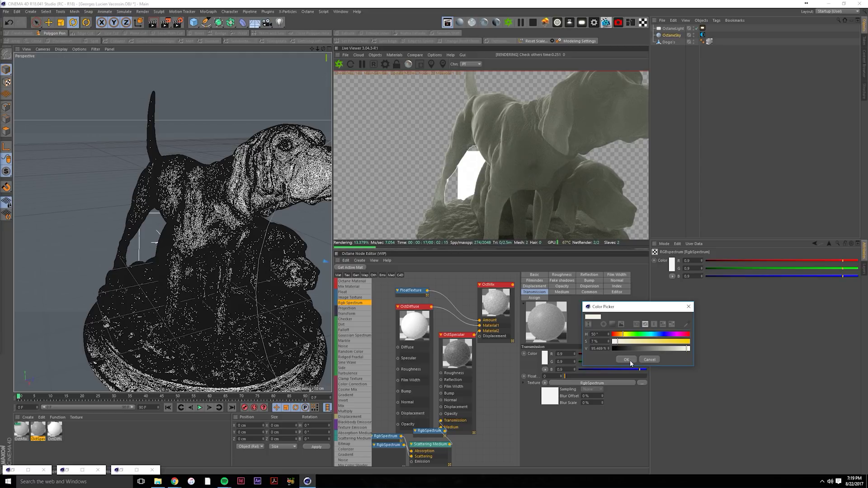
{"action": "left_click_drag", "start_coordinate": [685, 348], "coordinate": [690, 349]}
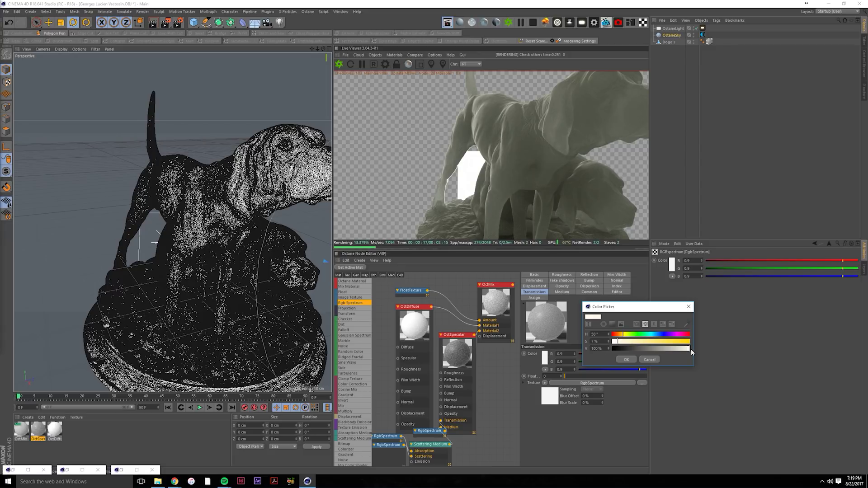
{"action": "left_click", "coordinate": [625, 359]}
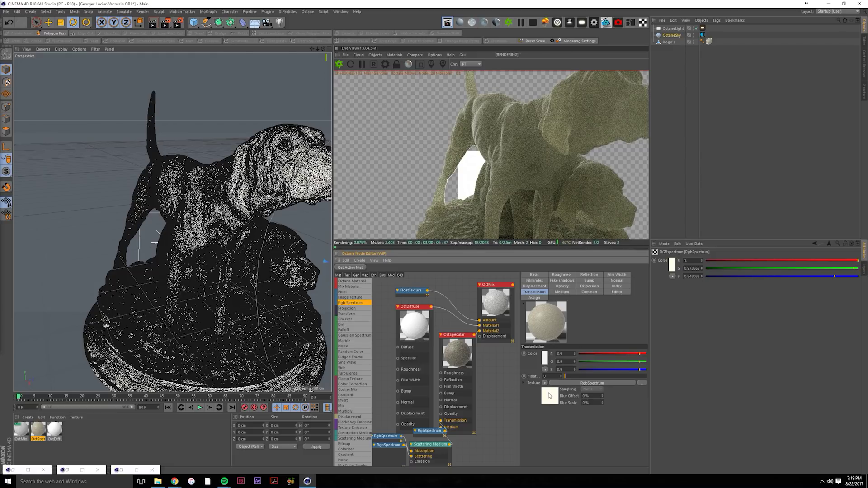
- Reduce the saturation of the Transmission RgbSpectrum color to about RGB 1, 0.981, 0.89
{"action": "left_click", "coordinate": [671, 263]}
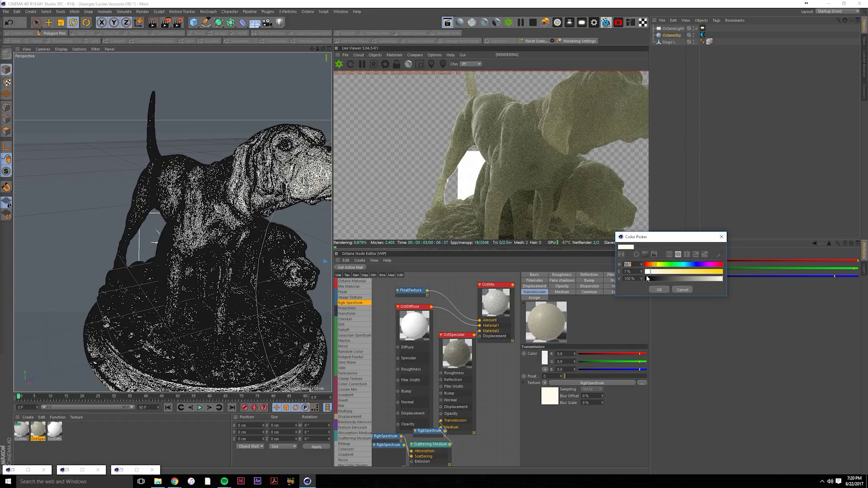
{"action": "left_click_drag", "start_coordinate": [649, 272], "coordinate": [649, 274]}
{"action": "left_click", "coordinate": [660, 290]}
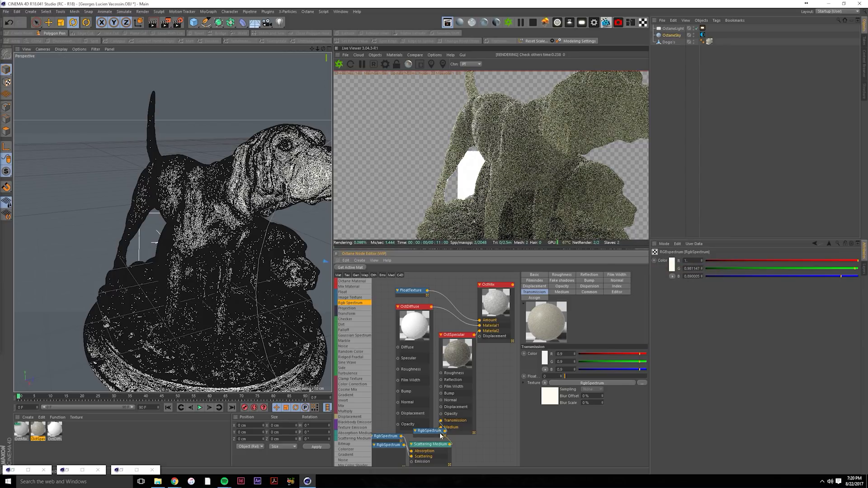
- Rearrange the OctDiffuse, OctSpecular and OctMix nodes so their connections to the mix are easy to read
{"action": "mouse_move", "coordinate": [463, 335]}
{"action": "left_mouse_down"}
{"action": "mouse_move", "coordinate": [464, 346]}
{"action": "mouse_move", "coordinate": [464, 327]}
{"action": "mouse_move", "coordinate": [461, 336]}
{"action": "left_mouse_up"}
{"action": "left_click_drag", "start_coordinate": [412, 307], "coordinate": [402, 306]}
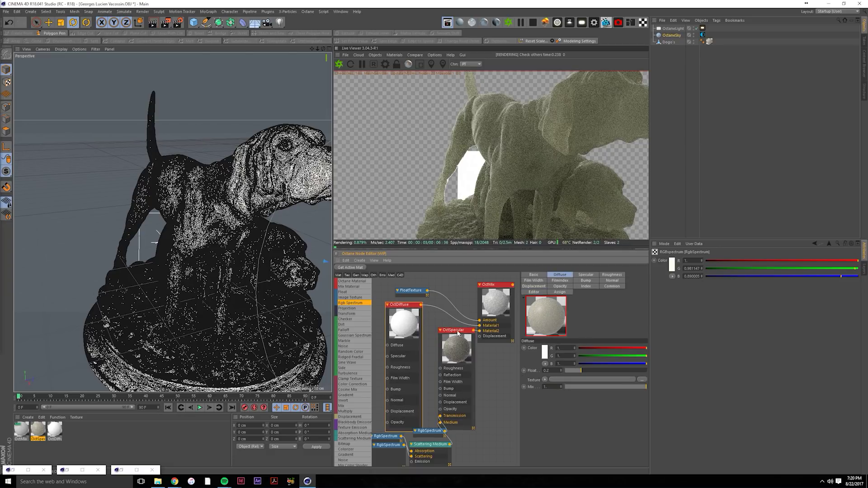
{"action": "left_click_drag", "start_coordinate": [499, 282], "coordinate": [505, 284]}
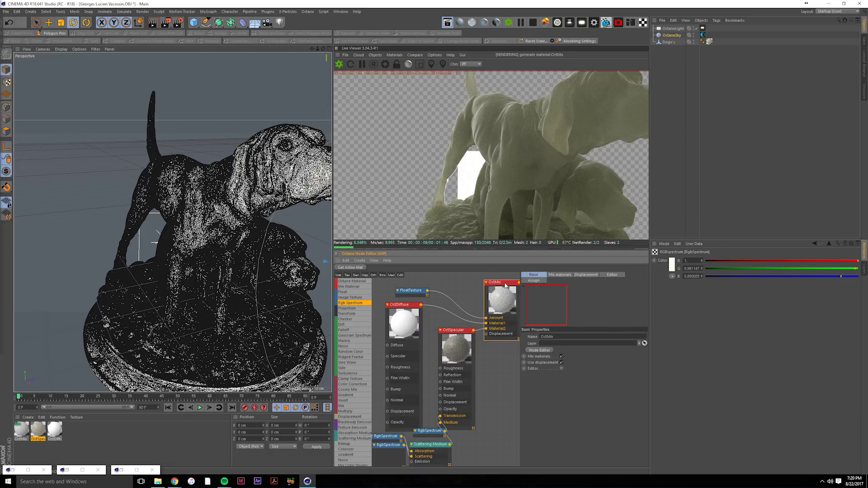
{"action": "left_click", "coordinate": [467, 378]}
{"action": "left_click_drag", "start_coordinate": [461, 336], "coordinate": [456, 320]}
{"action": "left_click", "coordinate": [504, 294]}
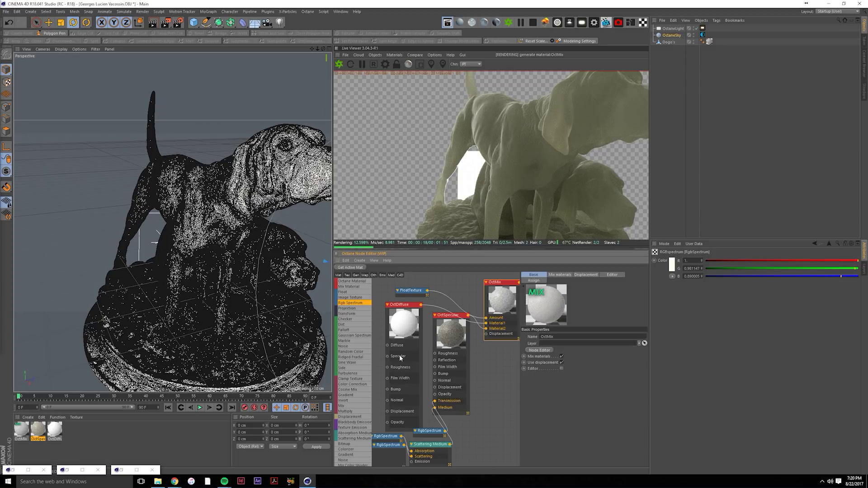
{"action": "left_click_drag", "start_coordinate": [459, 339], "coordinate": [463, 348]}
{"action": "left_click_drag", "start_coordinate": [404, 336], "coordinate": [404, 330]}
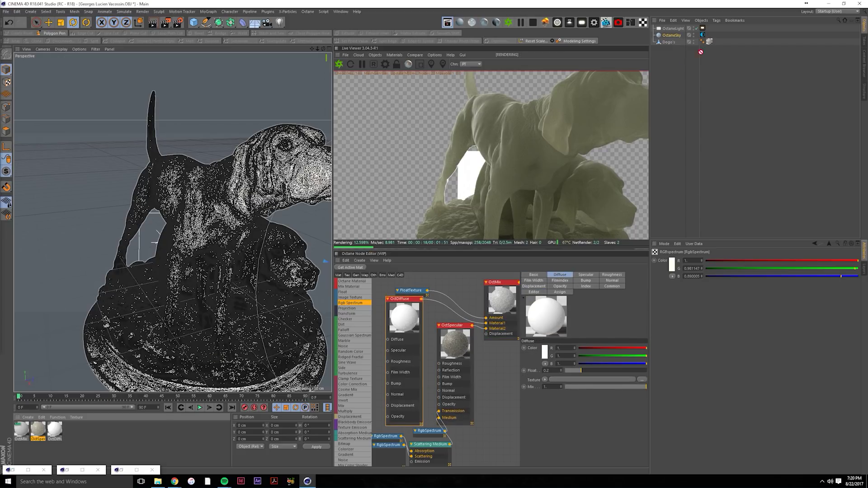
- Apply the OctMix material to the Dogo's object's texture tag
{"action": "left_click_drag", "start_coordinate": [711, 42], "coordinate": [711, 41]}
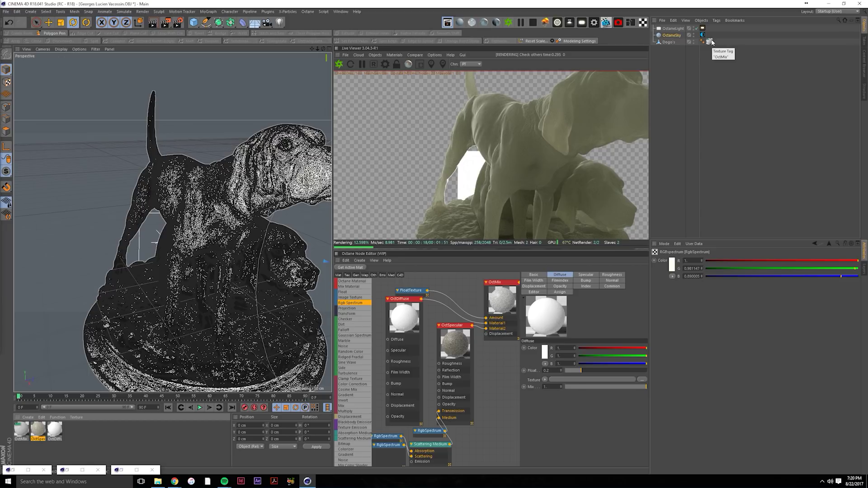